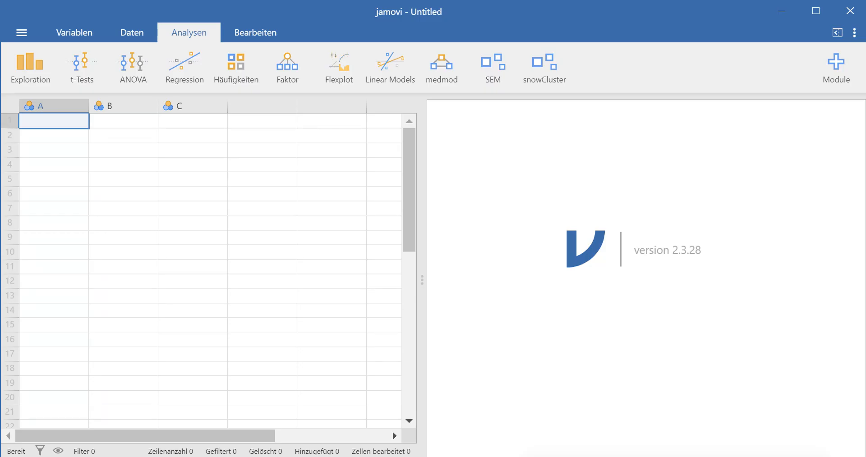
- Browse this PC from the file menu and go to the Downloads folder
left_click(21, 33)
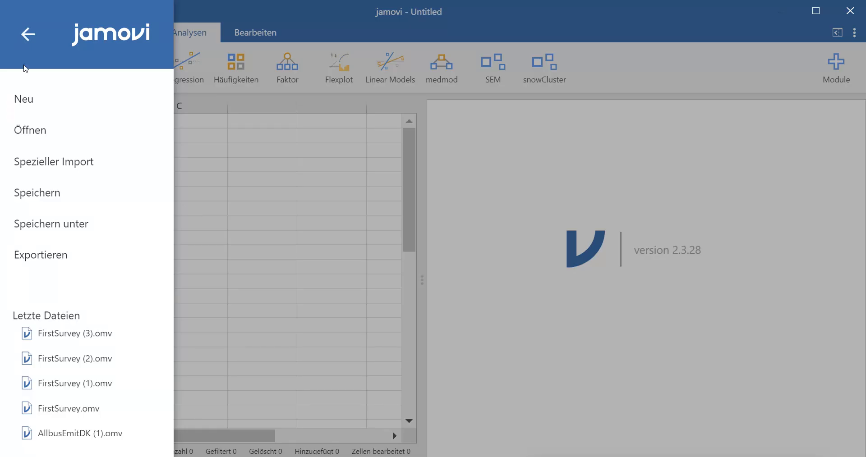
left_click(32, 132)
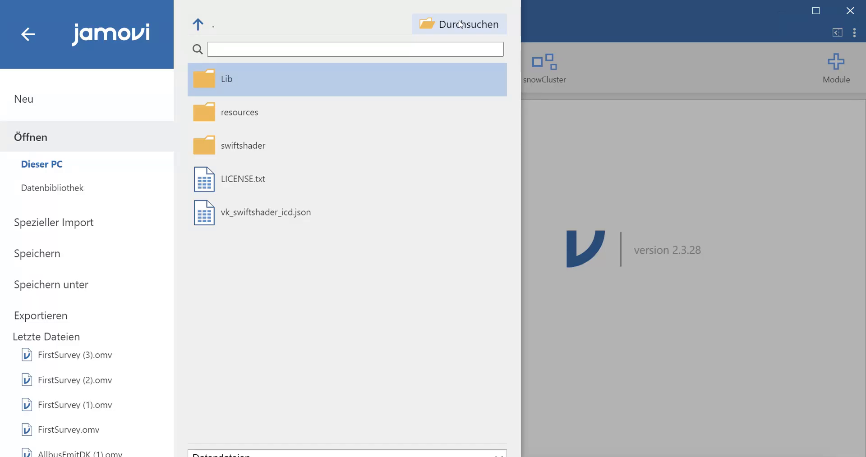
left_click(461, 24)
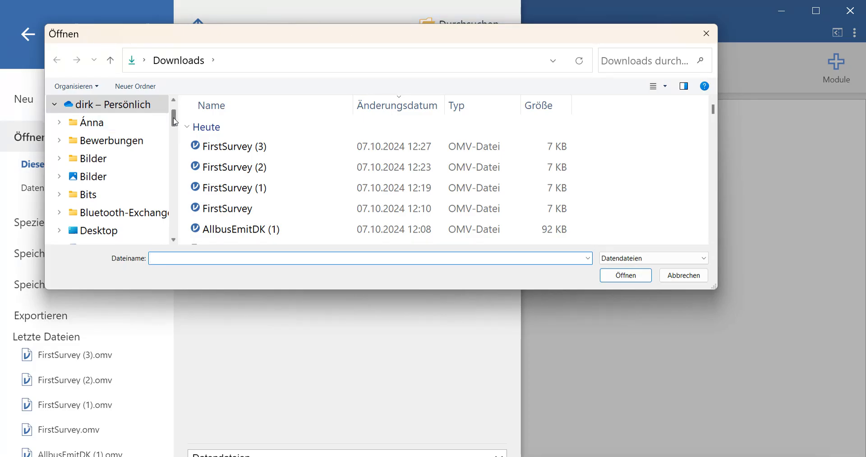
left_click_drag(174, 120, 174, 206)
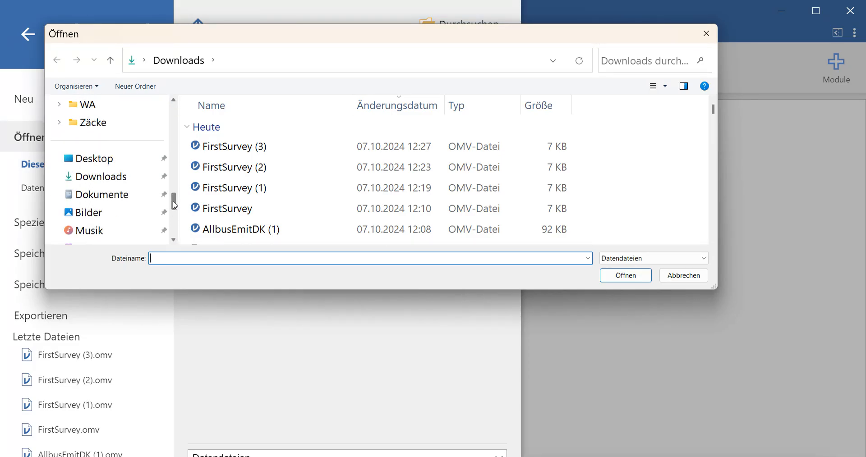
left_click(116, 181)
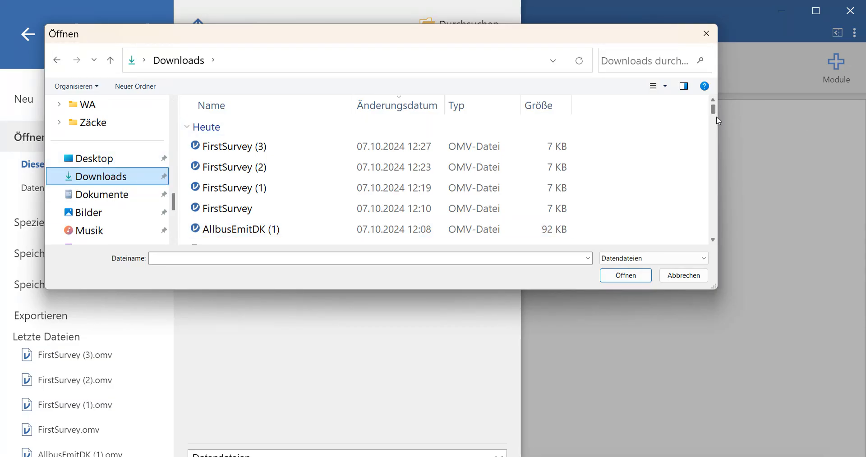
- Load FirstSurvey from the Downloads list, showing its 64-row data sheet
left_click_drag(713, 111, 714, 117)
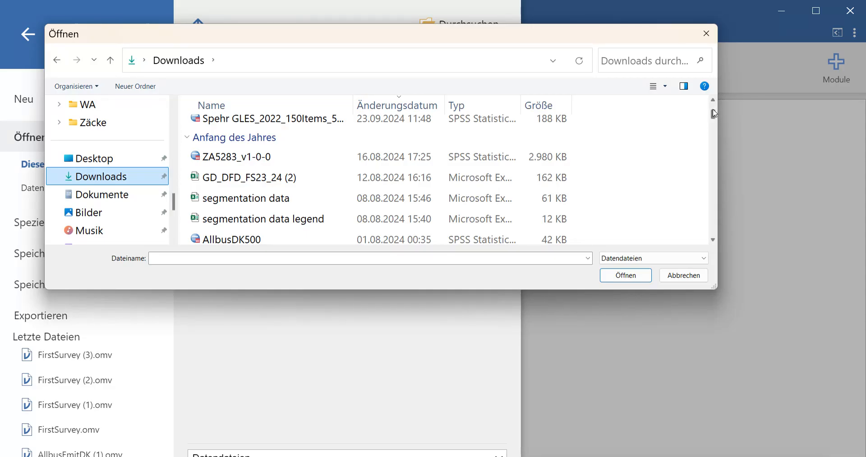
left_click(712, 101)
left_click(713, 101)
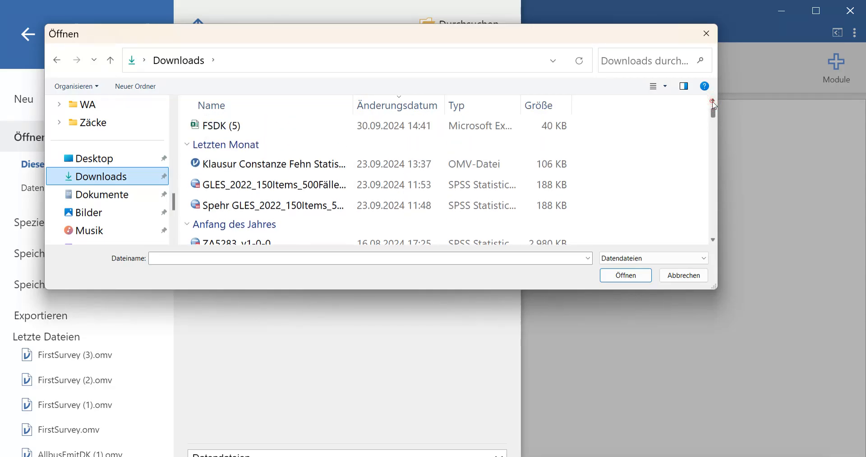
left_click(713, 101)
left_click(713, 101)
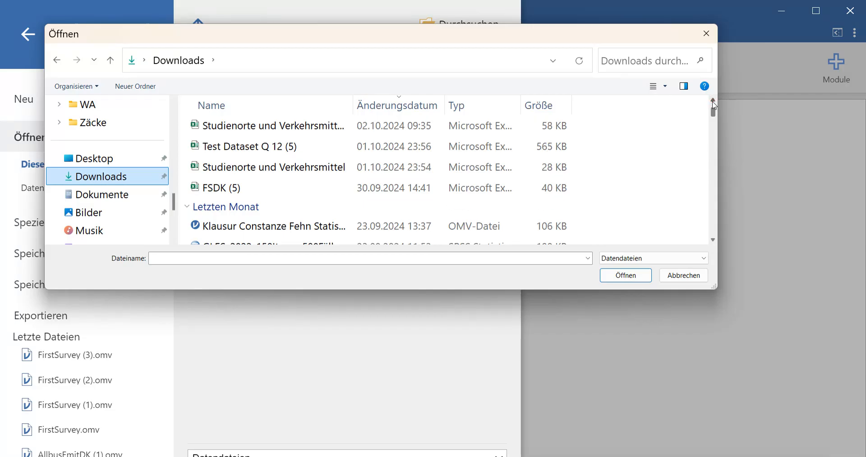
left_click(713, 100)
left_click(713, 101)
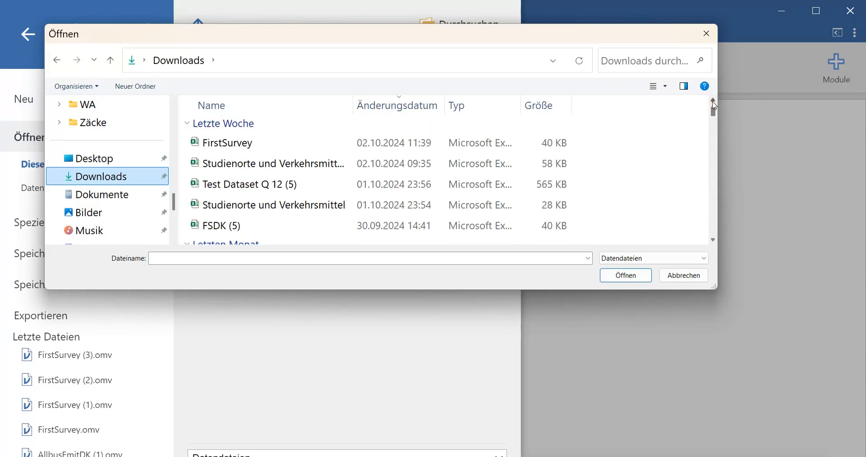
double_click(239, 142)
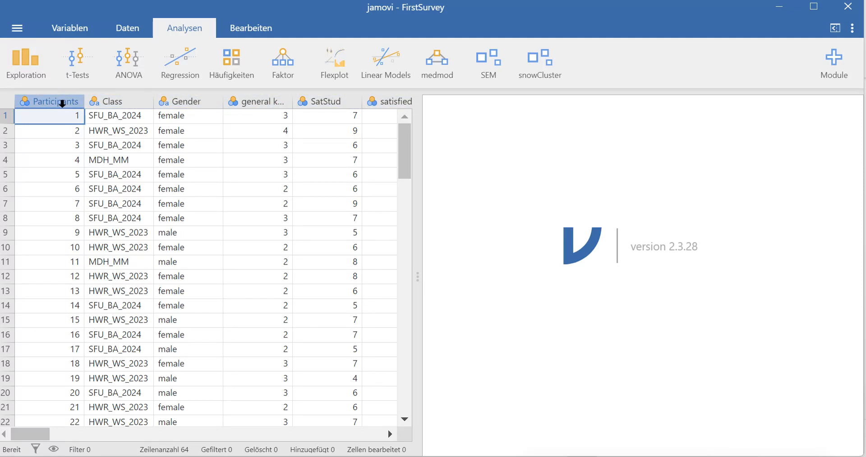
- Switch to the Variablen view listing FirstSurvey's 50 variables
left_click(78, 31)
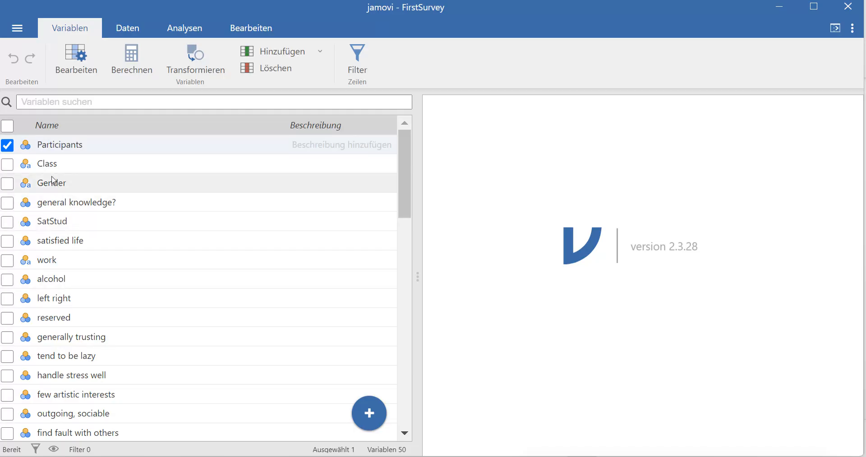
- Set SatStud's Skalenniveau to Kontinuierlich and close its variable editor
double_click(56, 222)
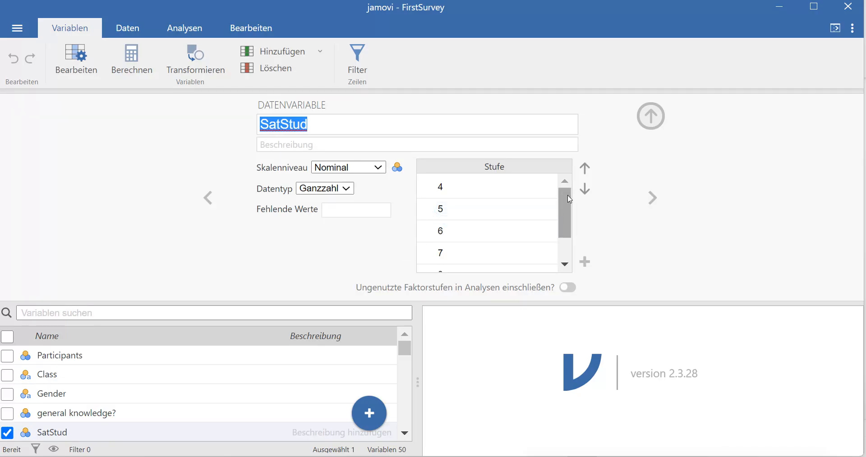
mouse_move(570, 200)
left_mouse_down()
mouse_move(562, 219)
mouse_move(561, 189)
left_mouse_up()
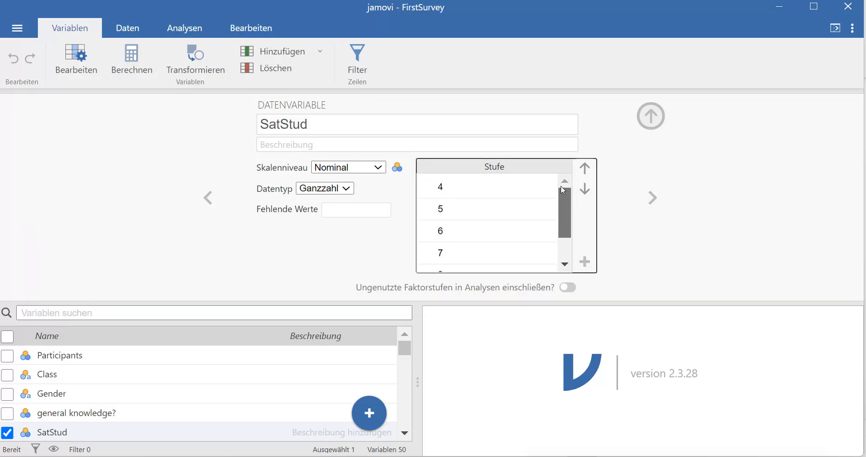
left_click(379, 169)
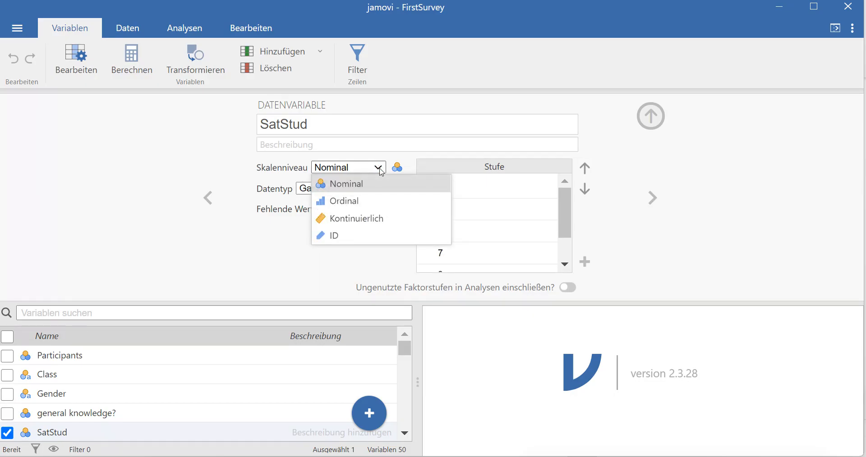
left_click(357, 218)
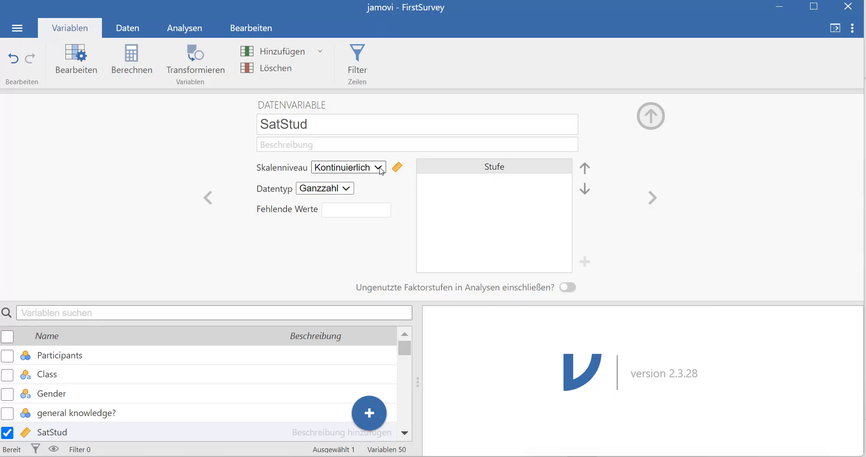
left_click(655, 113)
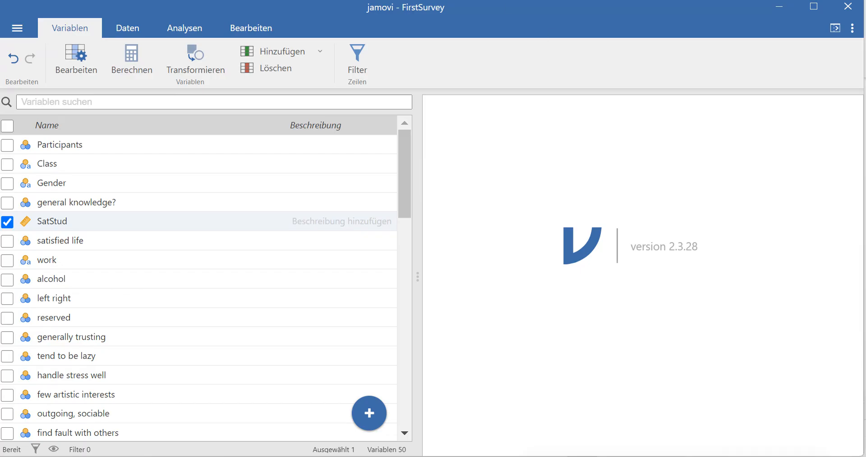
- Start a new Exploration > Deskriptivstatistik analysis from the Analysen tab
left_click(200, 29)
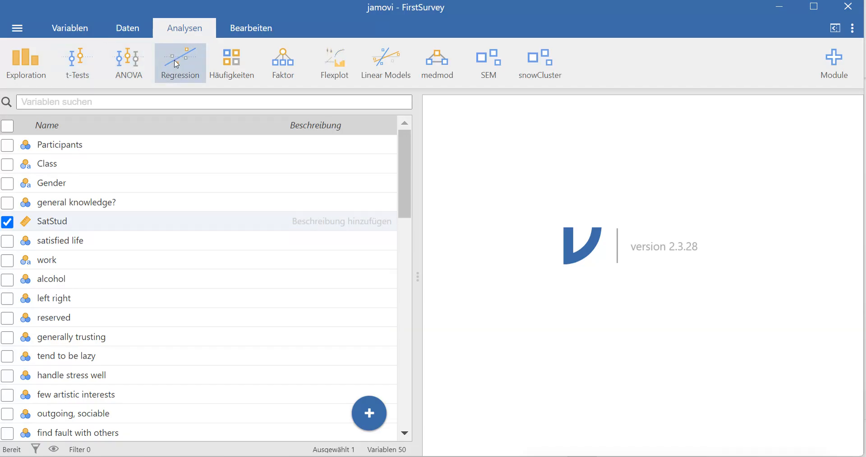
left_click(232, 62)
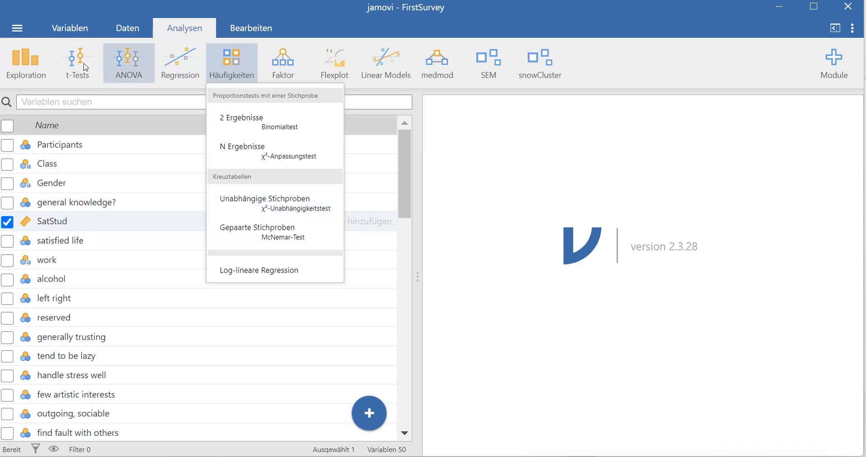
left_click(26, 67)
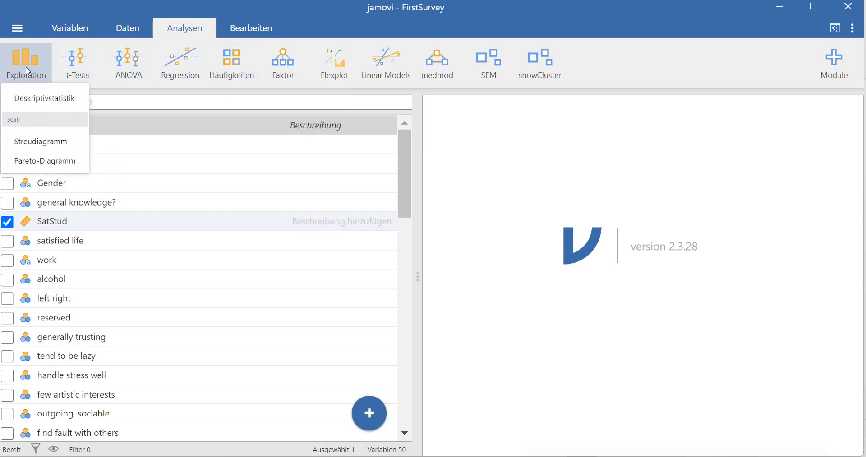
left_click(40, 98)
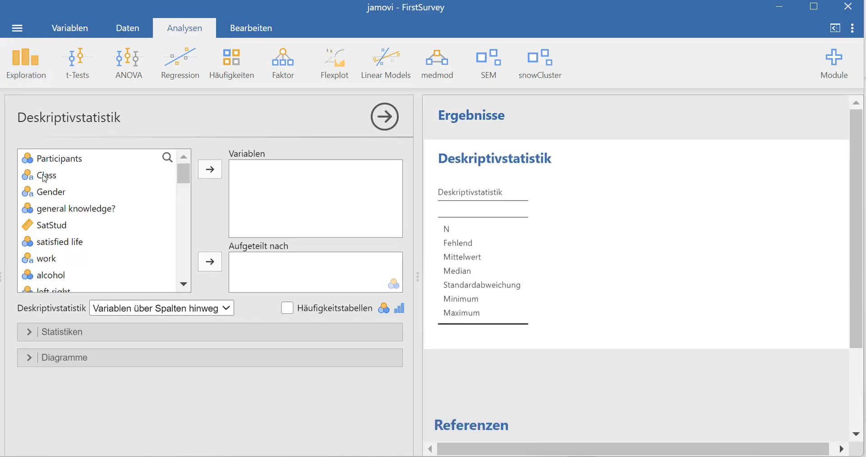
- Put SatStud into Variablen (N 63, mean 6.67, median 7) and expand Statistiken
left_click(50, 226)
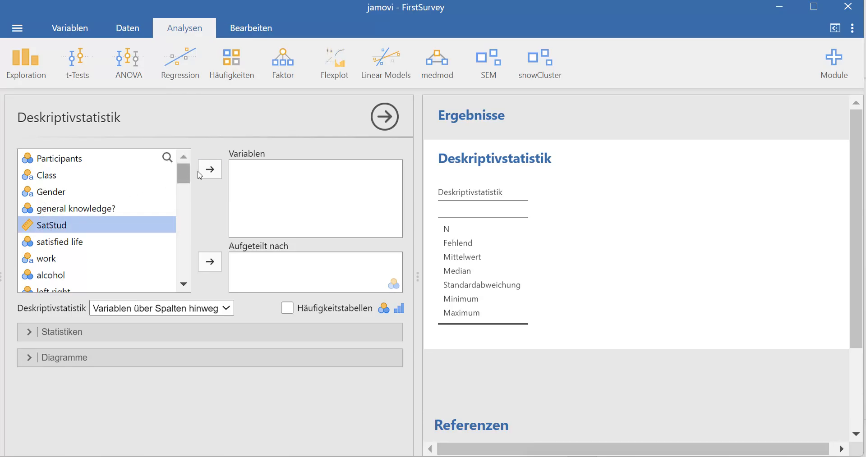
left_click(214, 170)
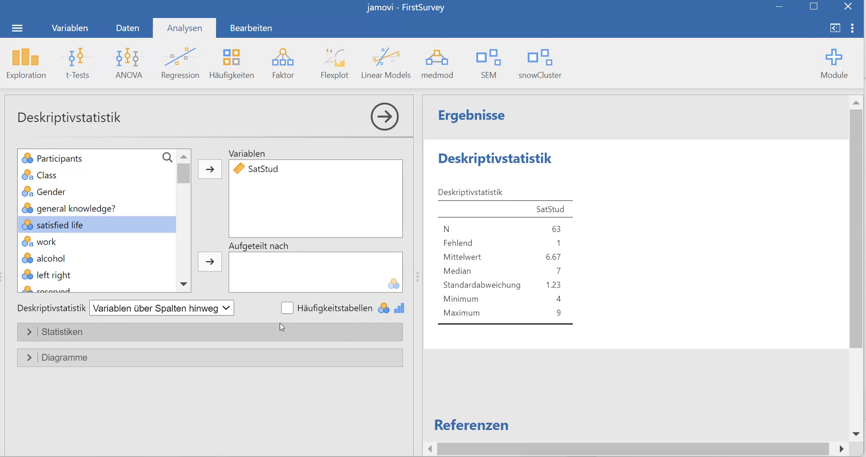
left_click(30, 332)
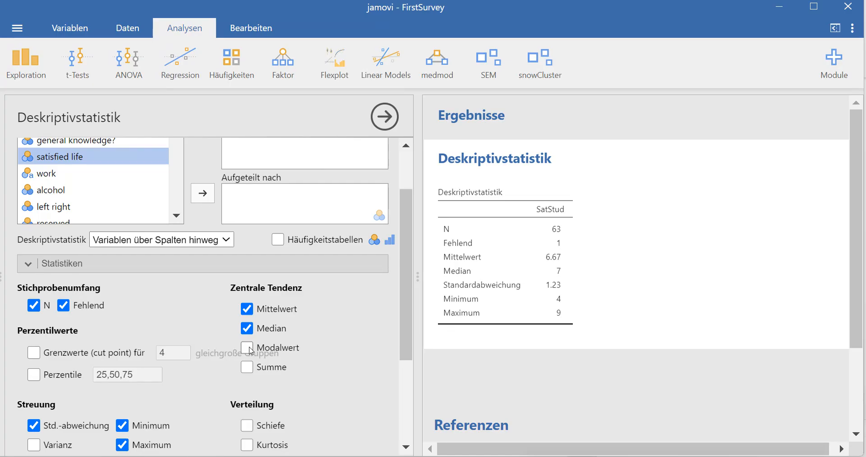
- Add Modalwert and Varianz, drop Minimum and Maximum, then expand Diagramme
left_click(251, 351)
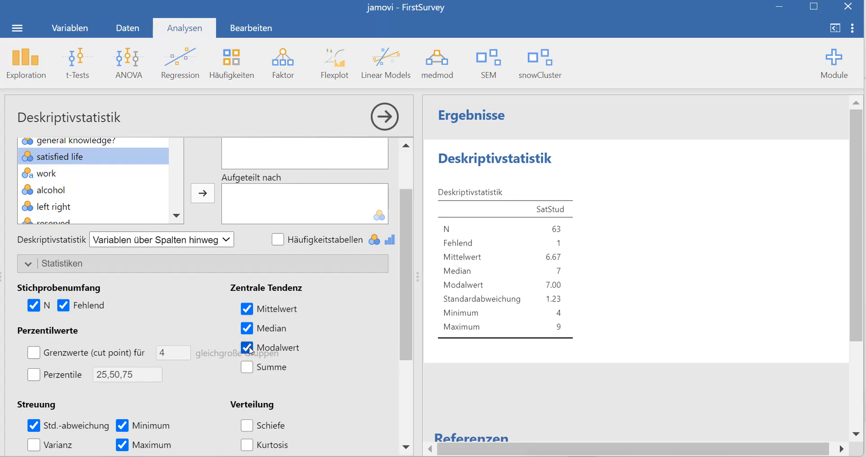
scroll(251, 350, "down", 3)
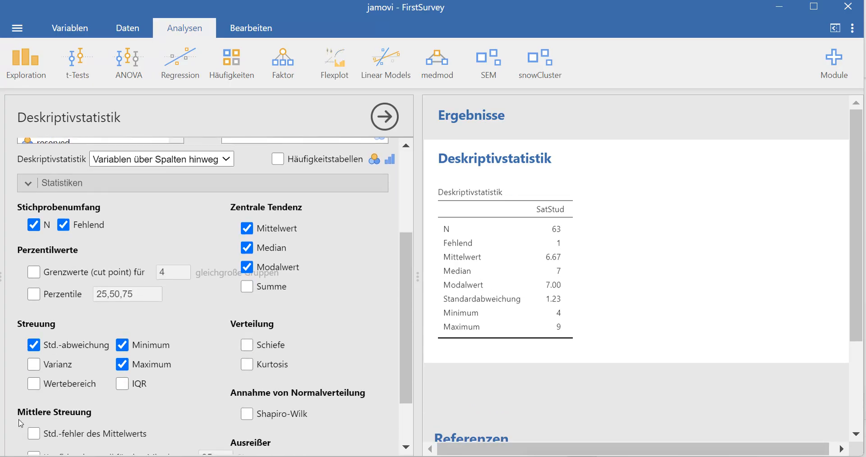
left_click(34, 365)
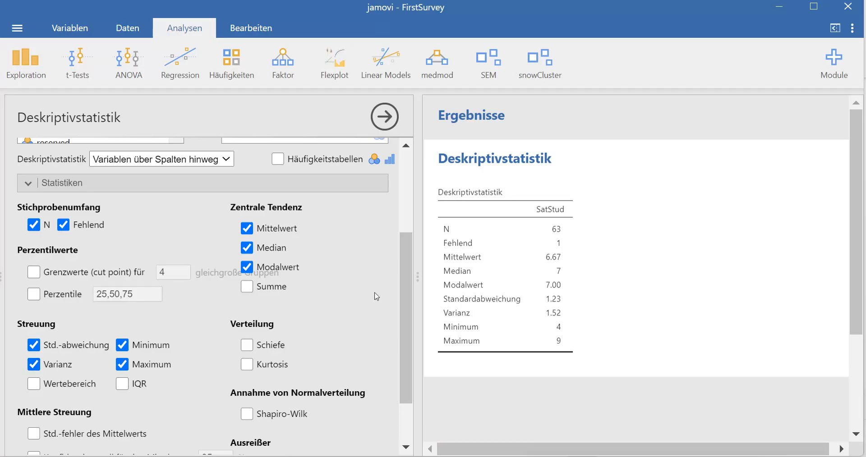
left_click(122, 346)
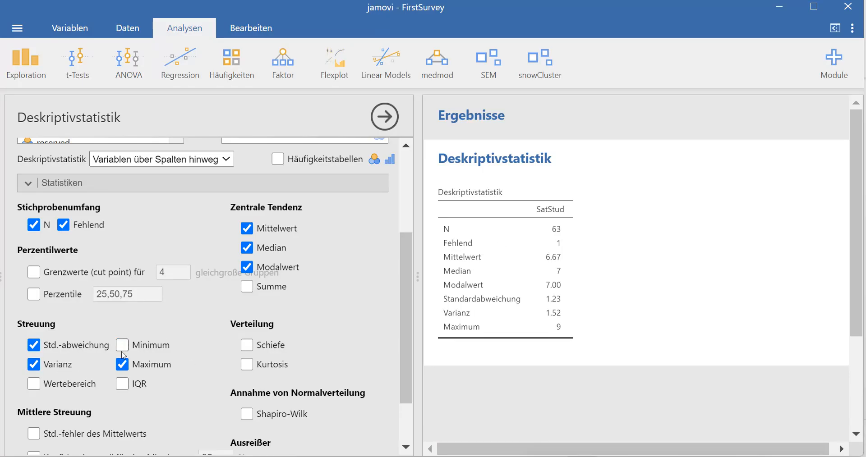
left_click(122, 365)
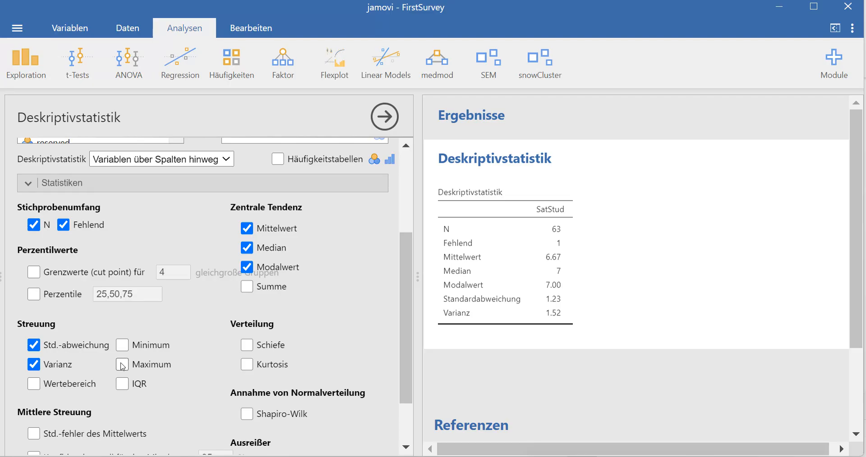
scroll(122, 366, "down", 3)
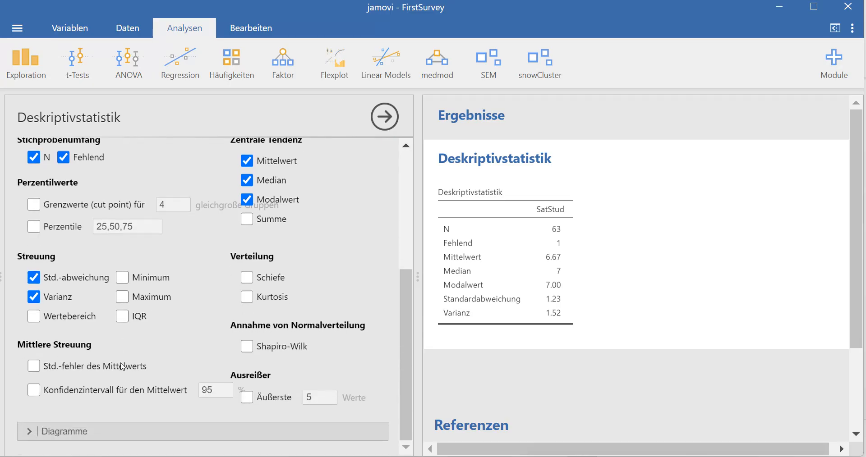
left_click(30, 437)
scroll(30, 438, "down", 4)
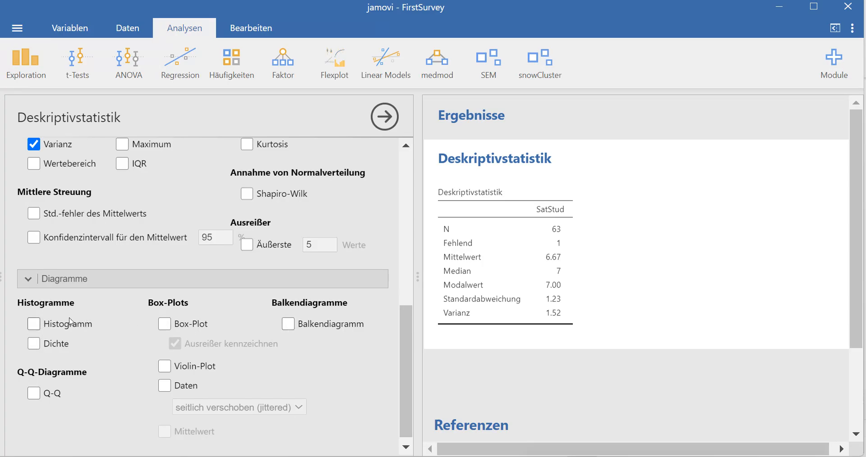
- Add a Histogramm and a Box-Plot of SatStud to the results
left_click(32, 326)
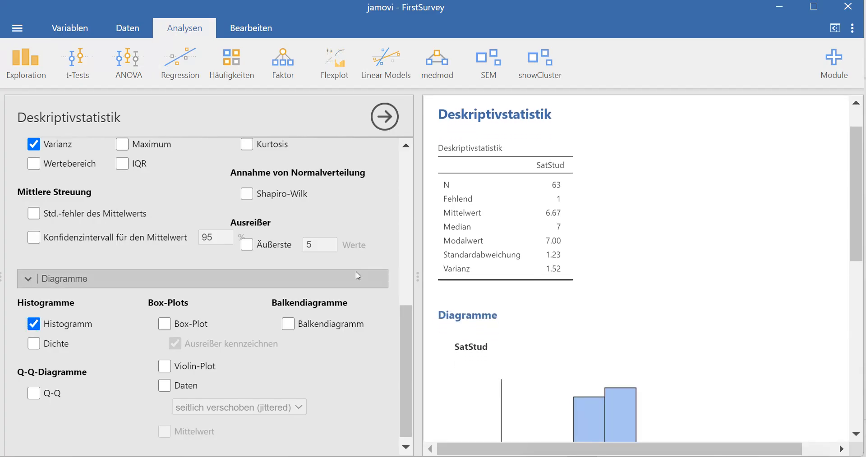
scroll(714, 284, "down", 2)
scroll(715, 284, "down", 1)
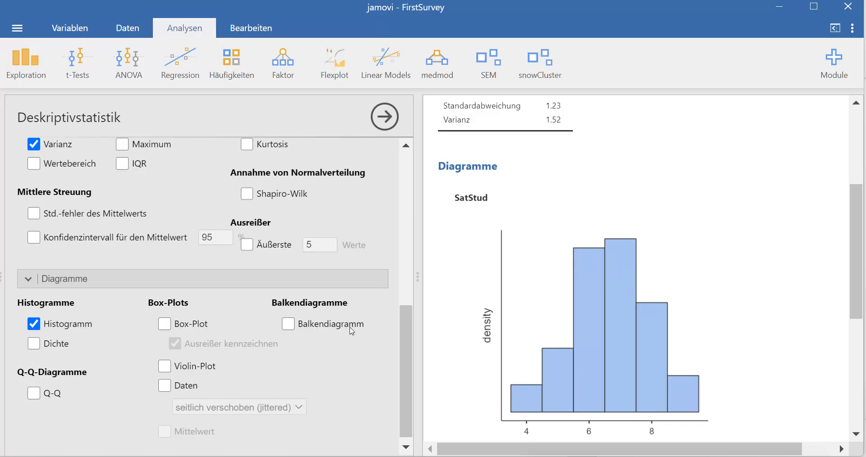
left_click(166, 323)
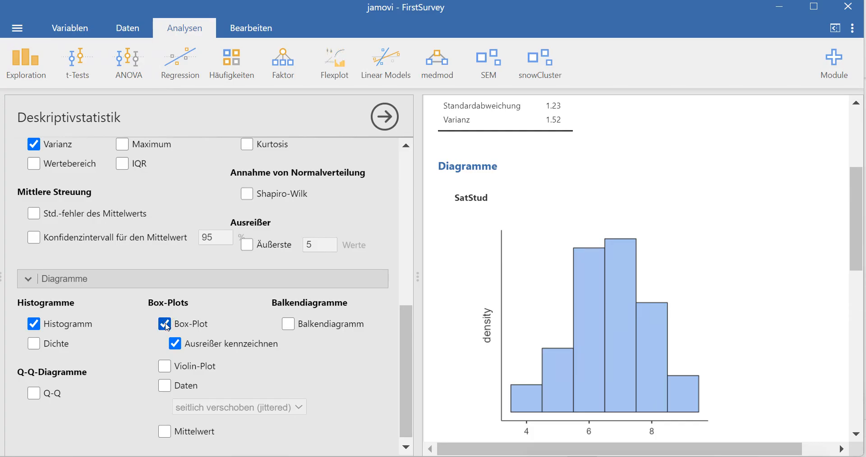
scroll(566, 297, "down", 7)
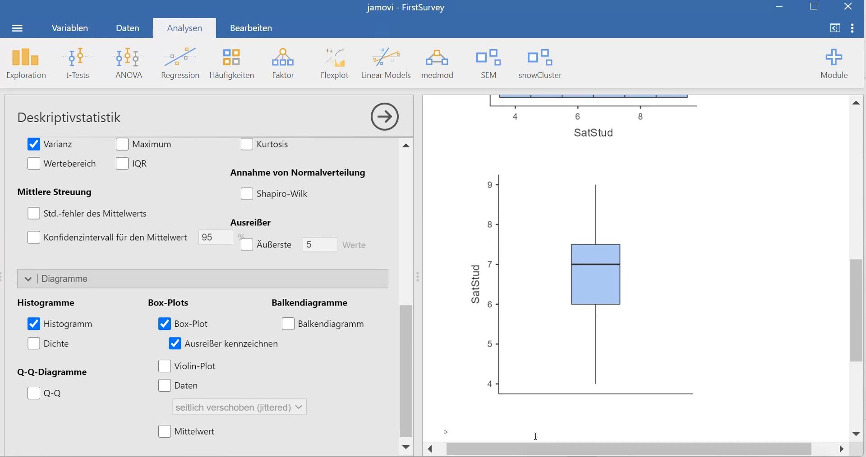
key("XF86AudioRaiseVolume")
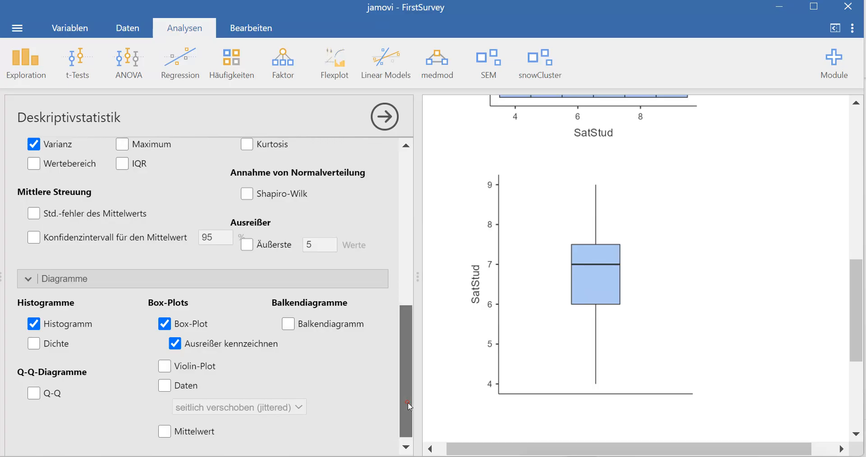
- Switch on Häufigkeitstabellen in the SatStud descriptives options
left_click_drag(404, 390, 405, 236)
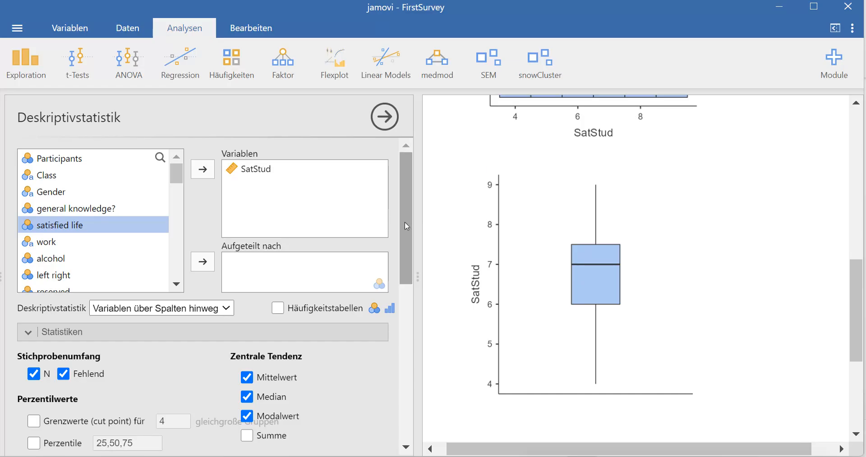
key("XF86AudioRaiseVolume")
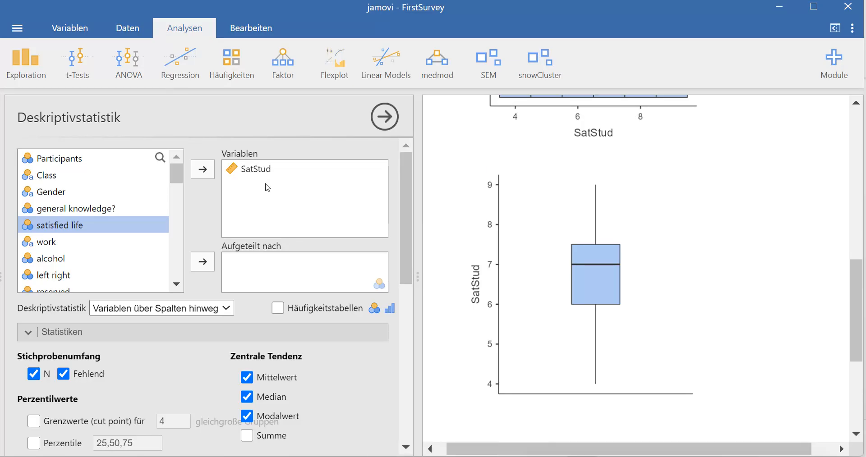
left_click(279, 308)
scroll(524, 316, "down", 5)
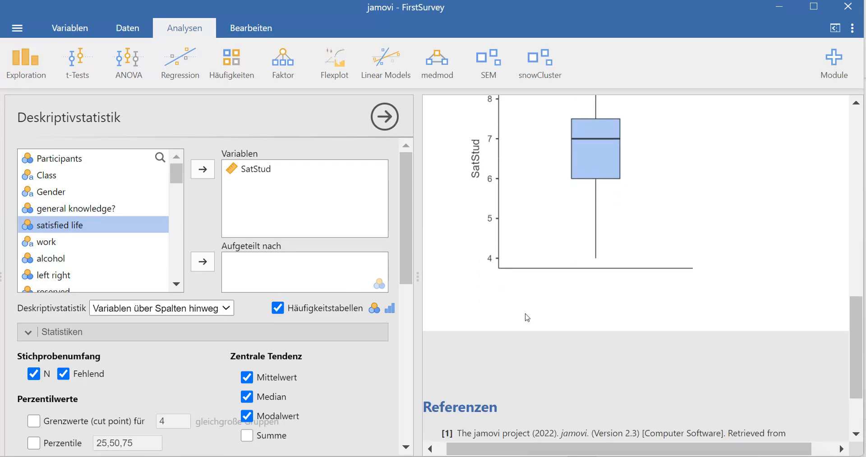
scroll(527, 317, "up", 10)
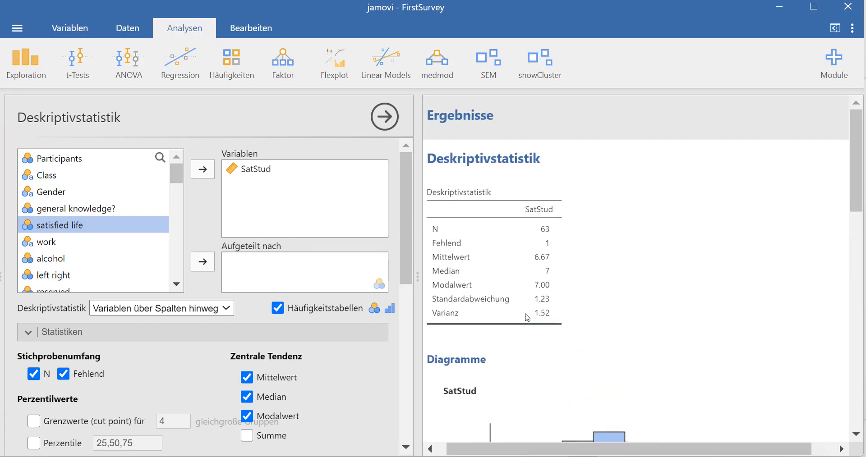
scroll(528, 317, "down", 1)
scroll(527, 318, "down", 5)
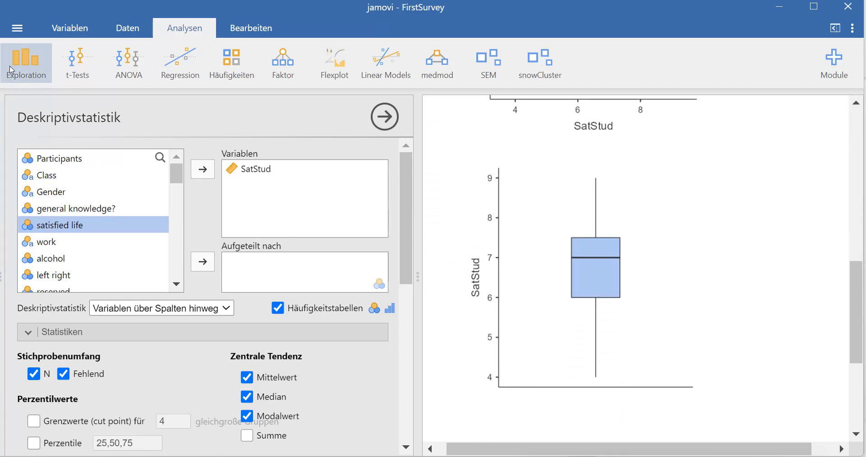
- Set SatStud's Skalenniveau back to Nominal, then return to Analysen
left_click(65, 30)
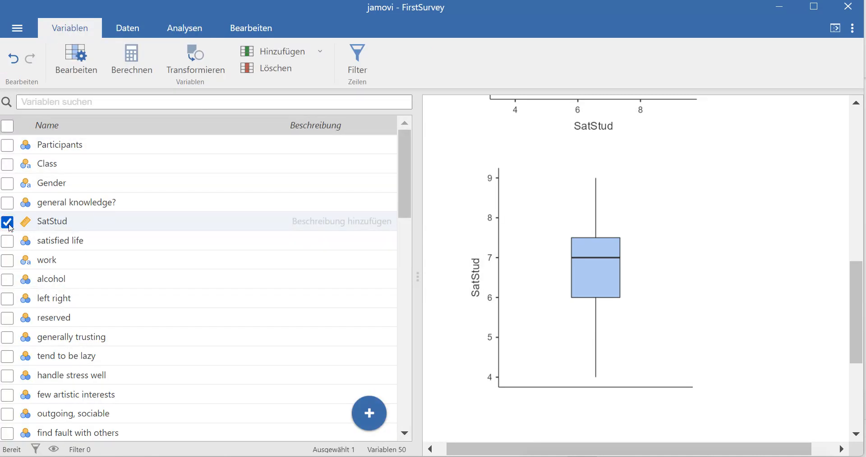
left_click(77, 49)
left_click(378, 171)
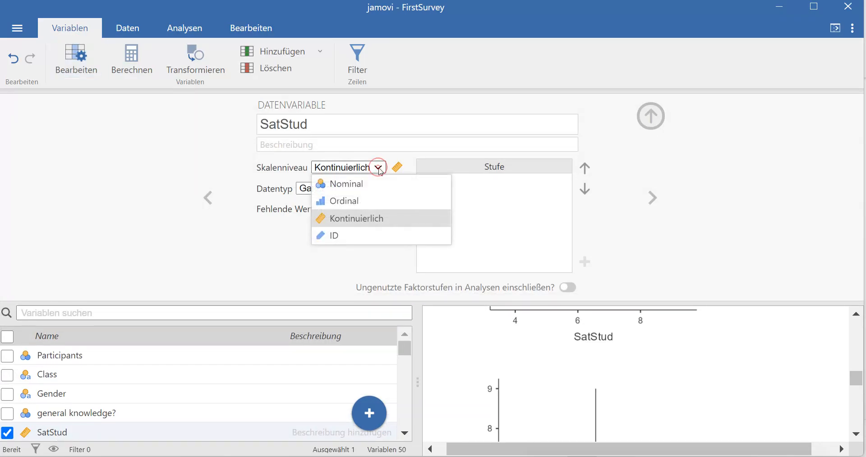
left_click(363, 183)
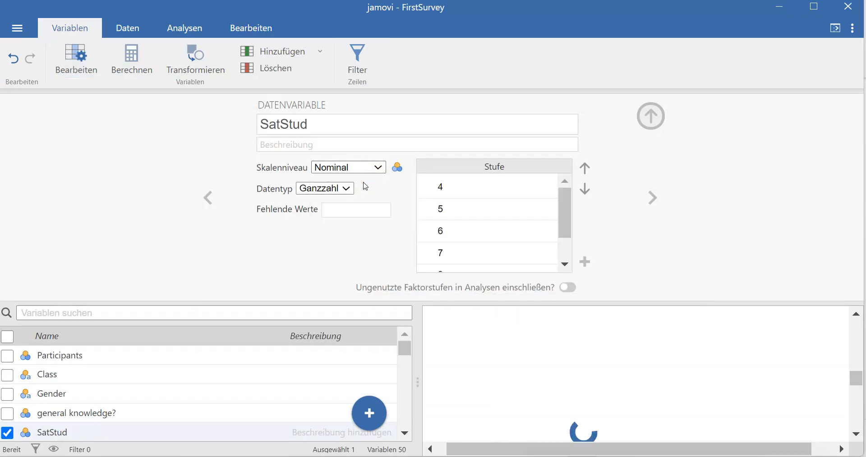
left_click(650, 119)
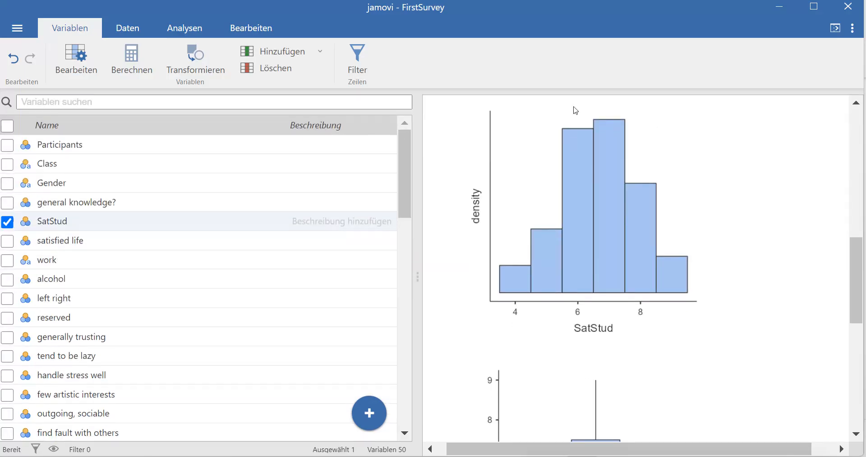
left_click(195, 31)
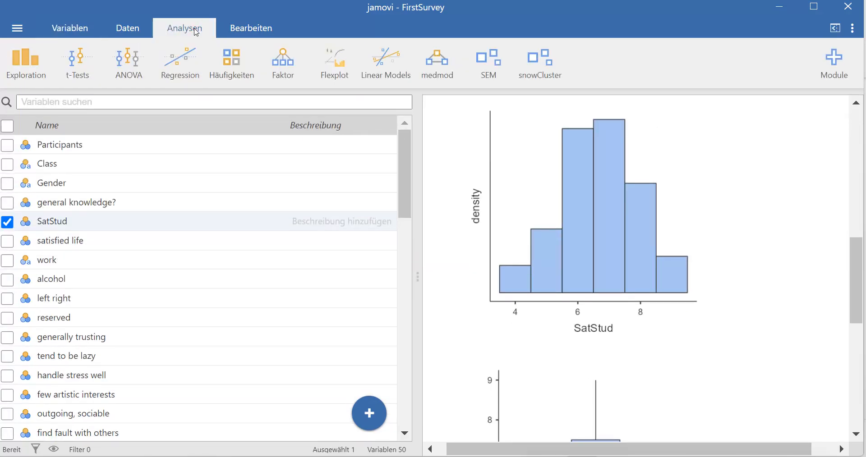
- Run a new Deskriptivstatistik on SatStud with a frequency table of values 4–9
left_click(28, 67)
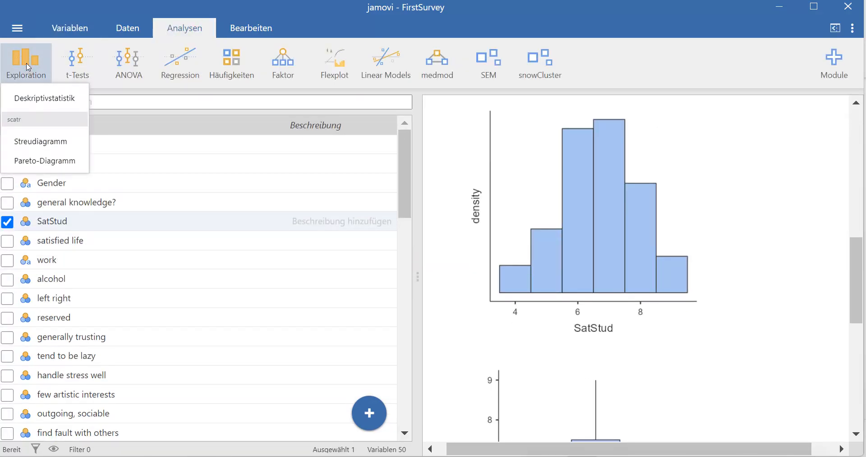
left_click(40, 97)
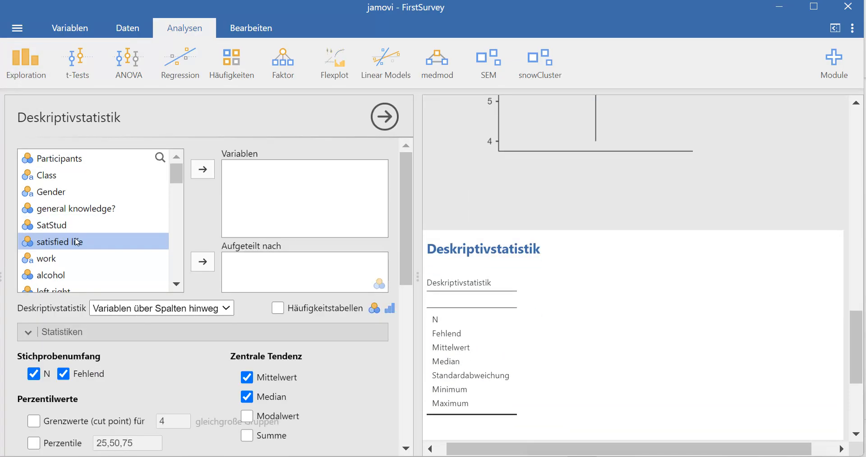
left_click(61, 228)
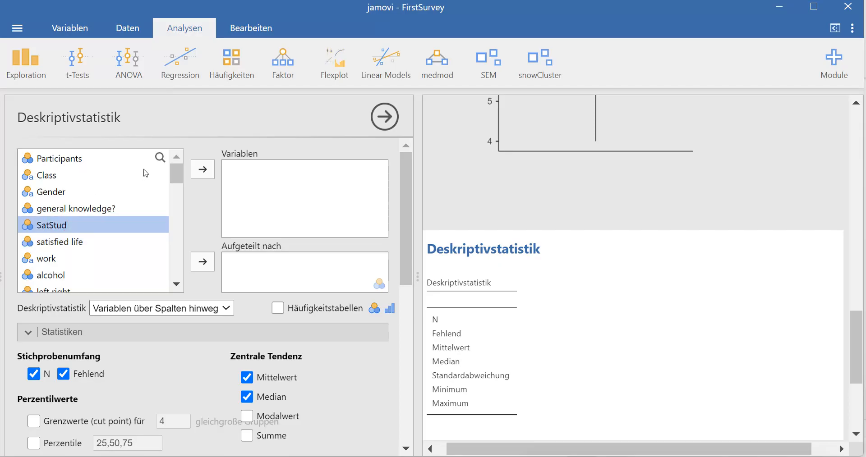
left_click(203, 169)
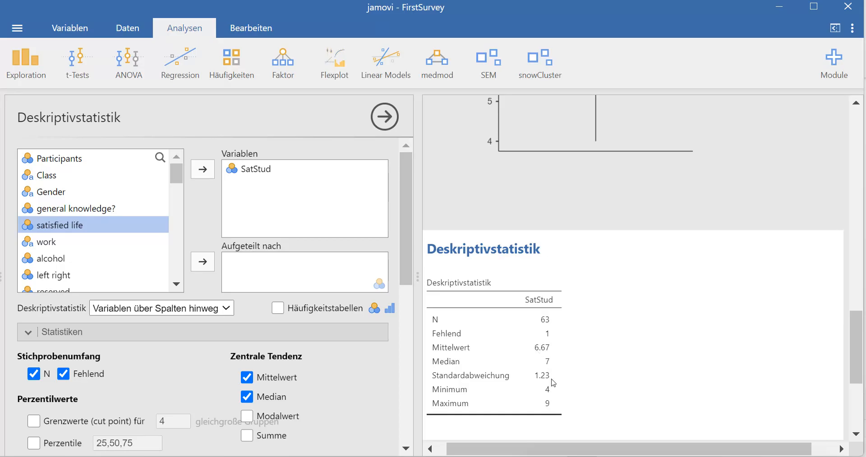
left_click(278, 308)
scroll(556, 374, "down", 2)
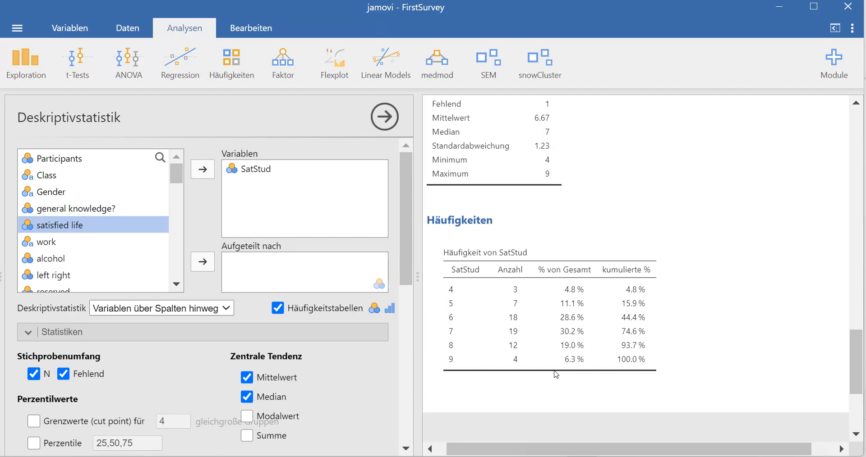
left_click(410, 263)
left_click_drag(410, 270, 410, 321)
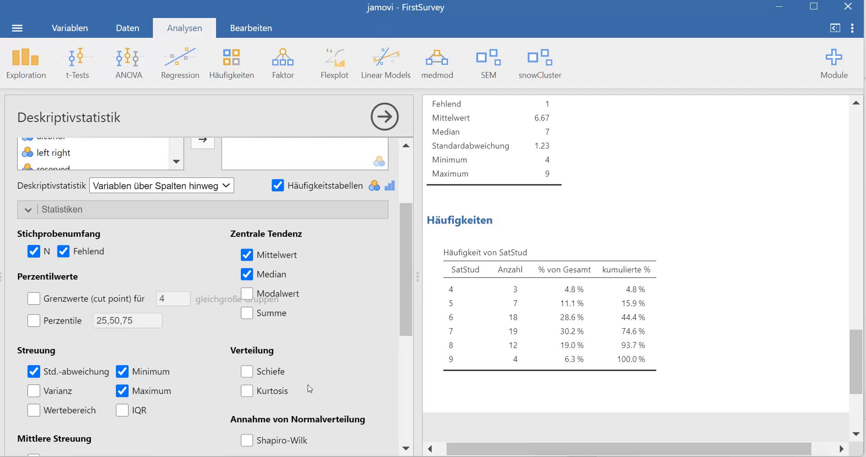
scroll(309, 389, "down", 1)
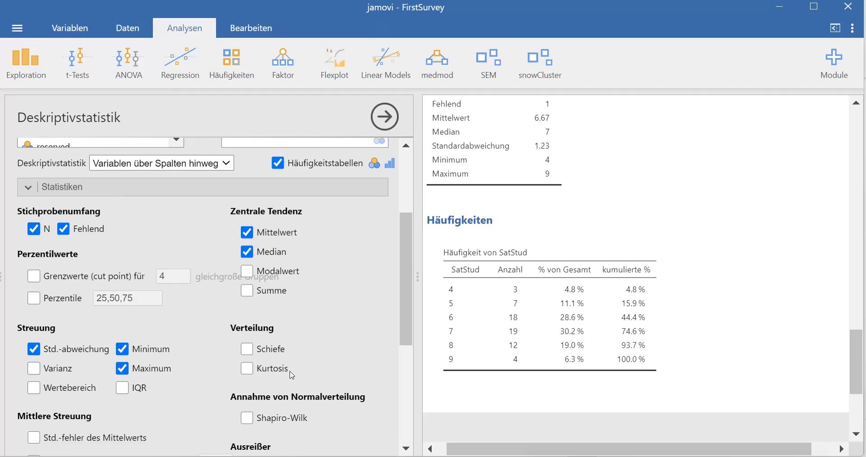
scroll(292, 375, "down", 2)
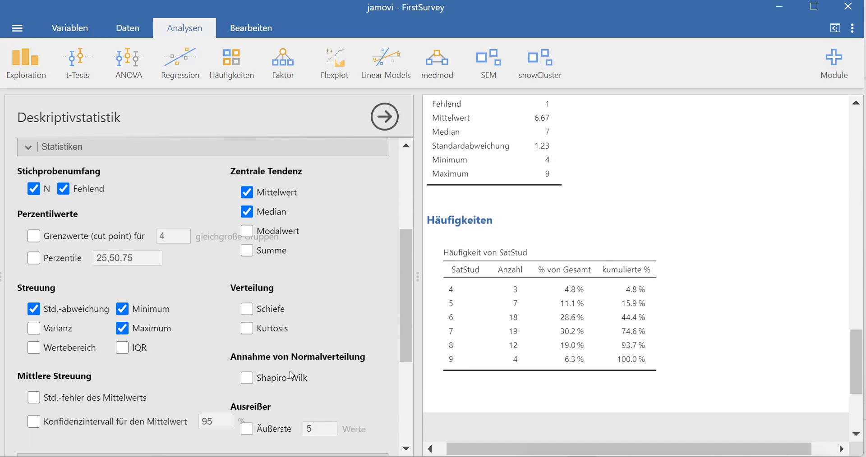
scroll(292, 376, "up", 8)
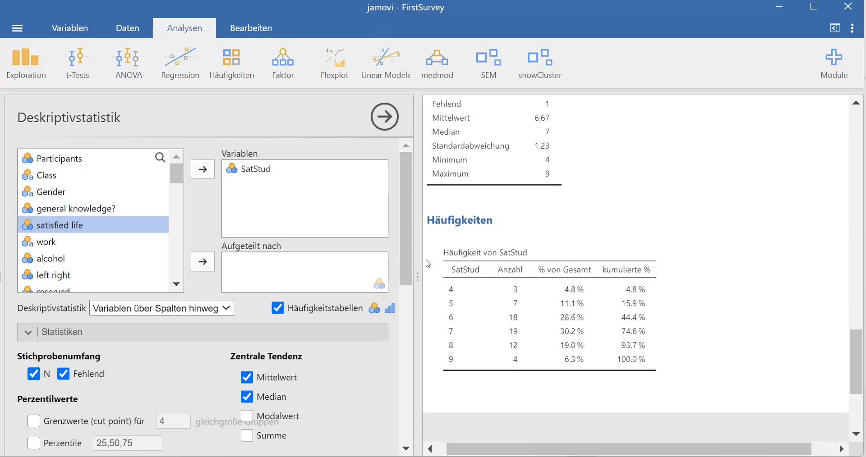
- Tick Balkendiagramm to add a bar chart of SatStud counts and review it in the results
left_click_drag(409, 263, 409, 427)
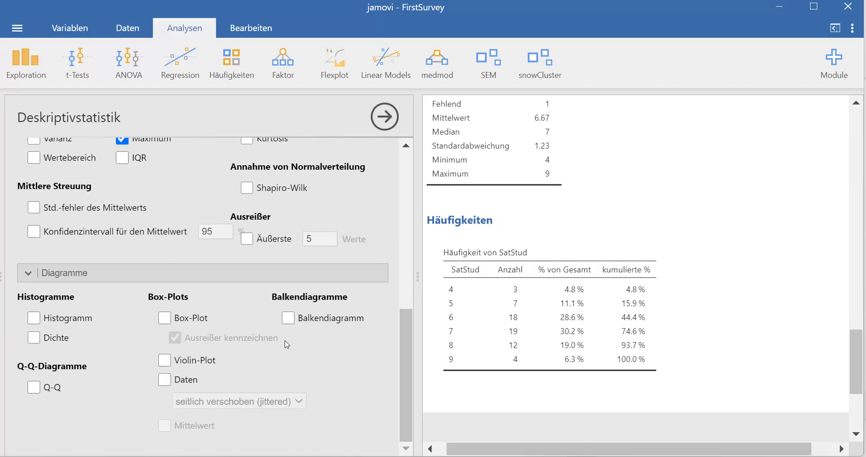
left_click(286, 321)
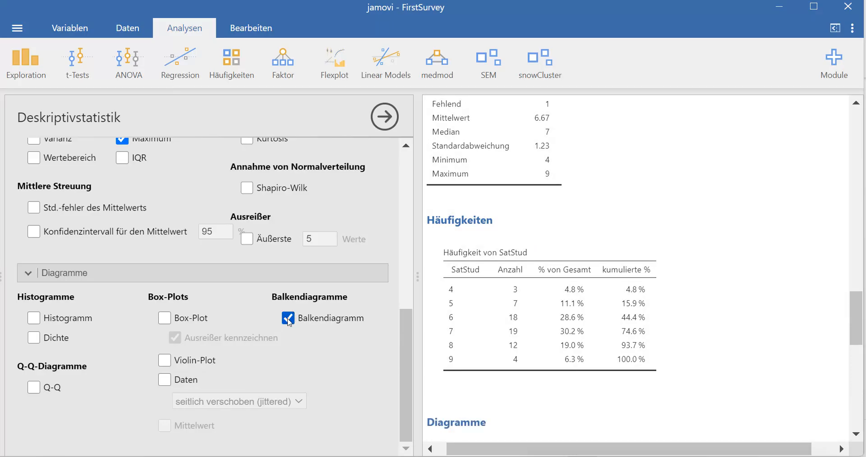
scroll(619, 310, "down", 7)
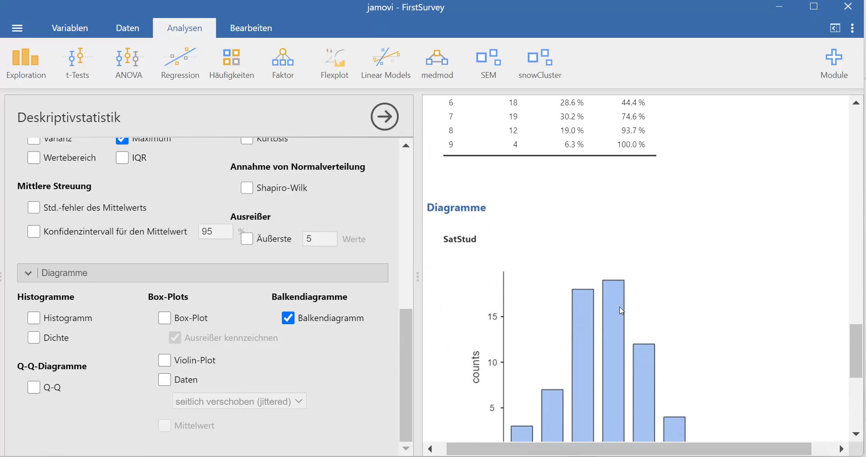
scroll(618, 308, "up", 2)
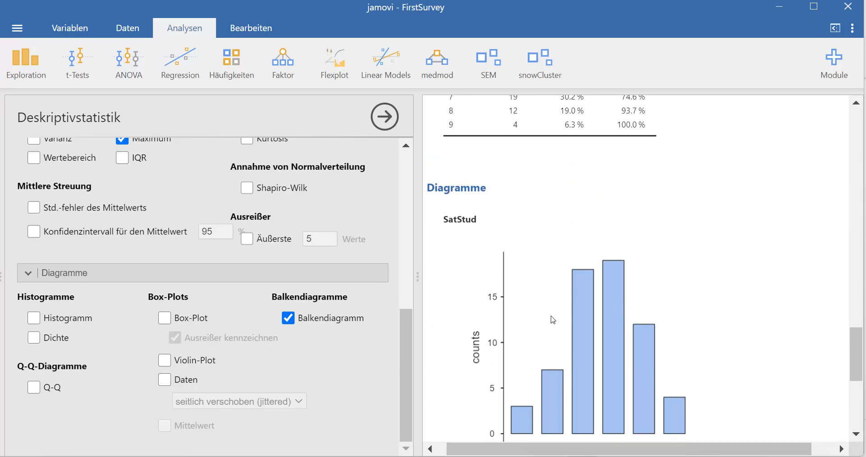
left_click_drag(411, 320, 410, 146)
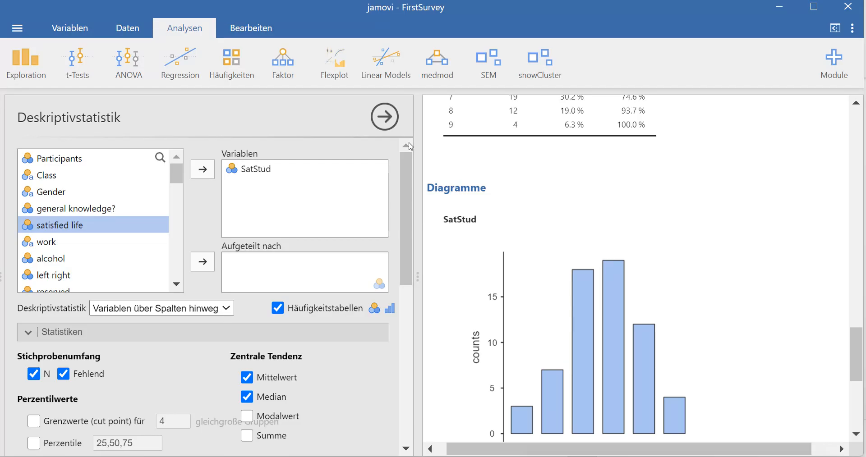
- Switch to the Introduction to Statistics deck in PowerPoint, showing slide 12 'Frequency table'
key("super")
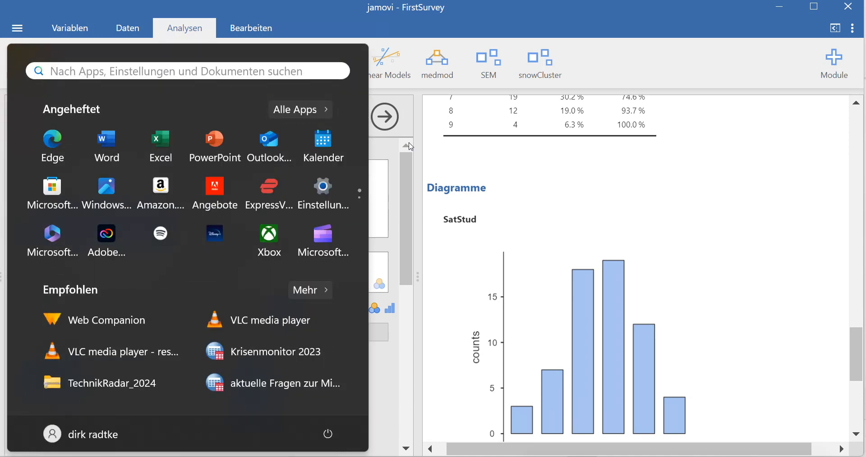
left_click(583, 190)
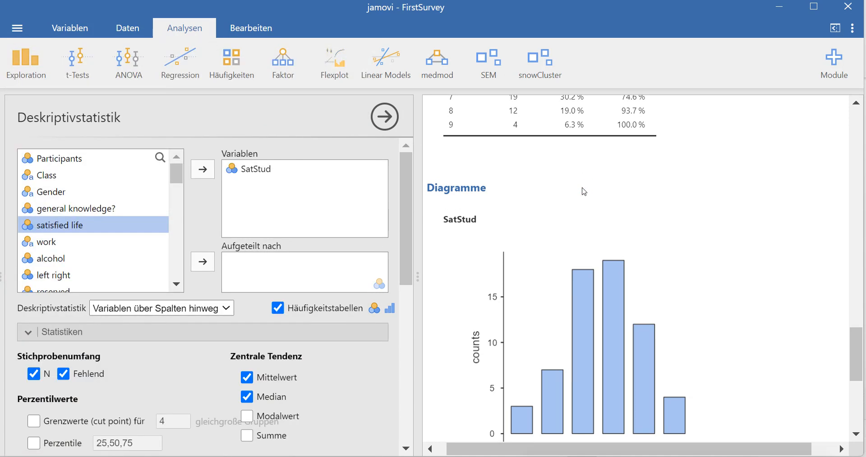
mouse_move(338, 453)
left_click(318, 411)
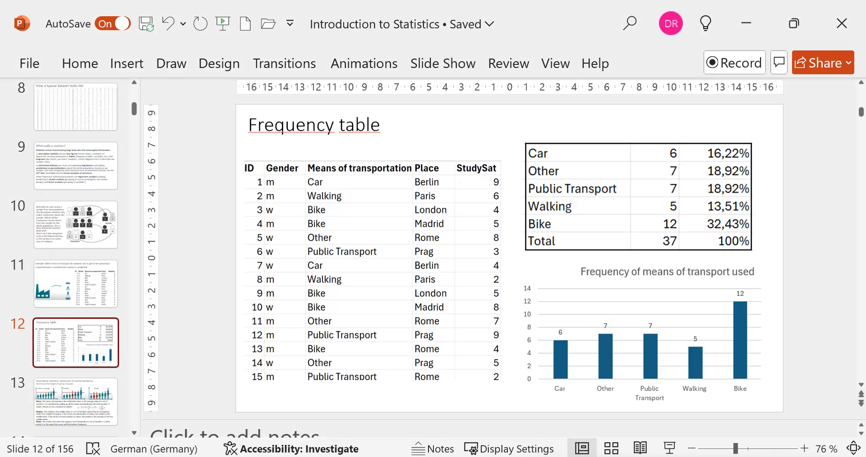
scroll(43, 343, "down", 7)
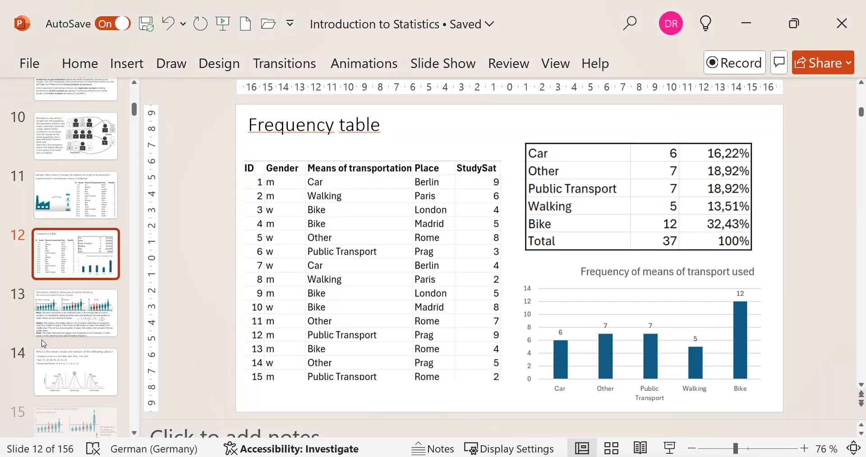
scroll(42, 344, "down", 6)
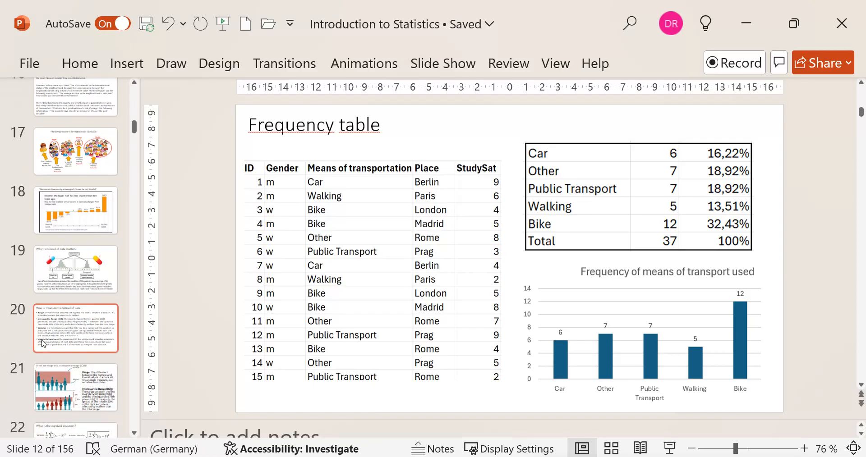
scroll(43, 344, "down", 6)
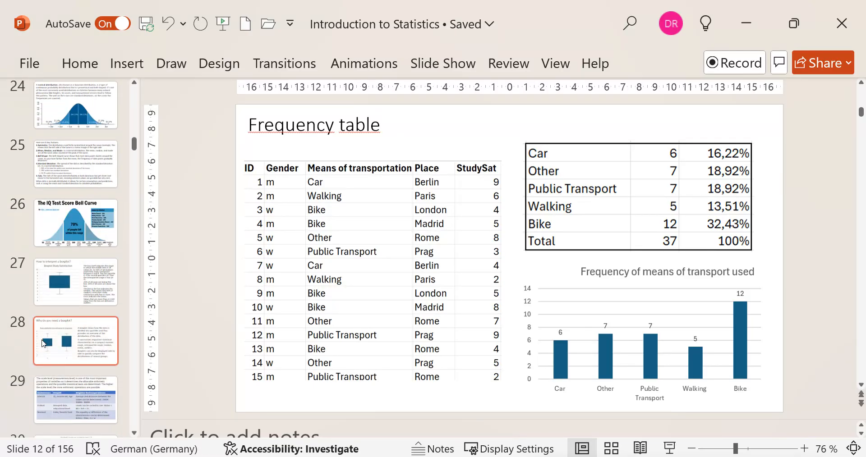
scroll(66, 305, "down", 6)
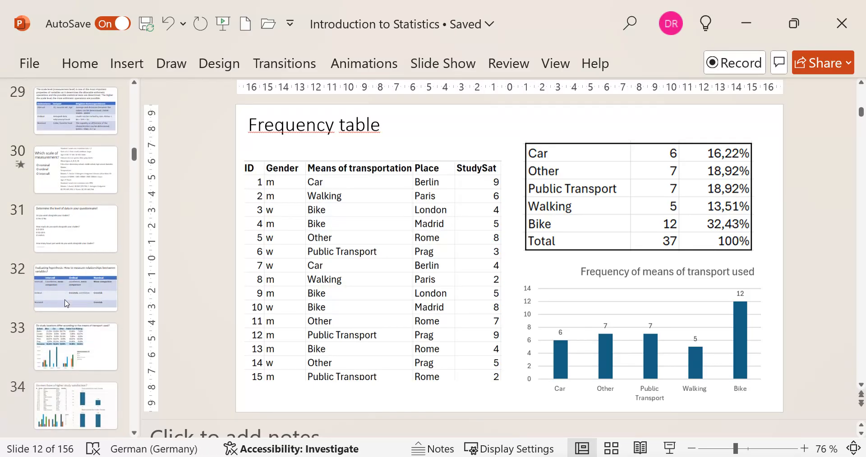
scroll(66, 304, "up", 1)
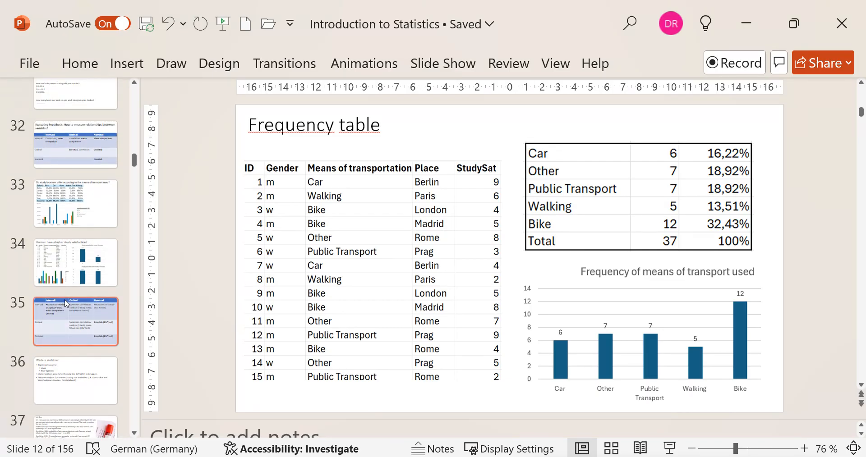
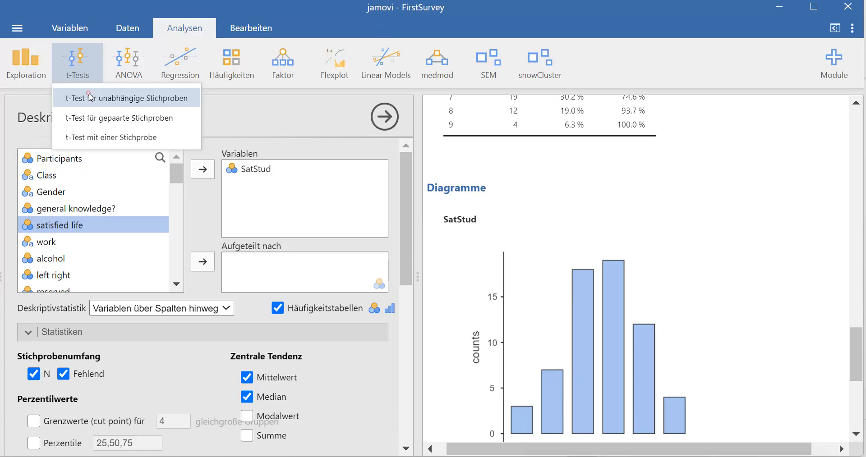
- Run an independent-samples t-test of left right grouped by Gender (t = −2.27, df 59.0, p 0.027)
left_click(90, 96)
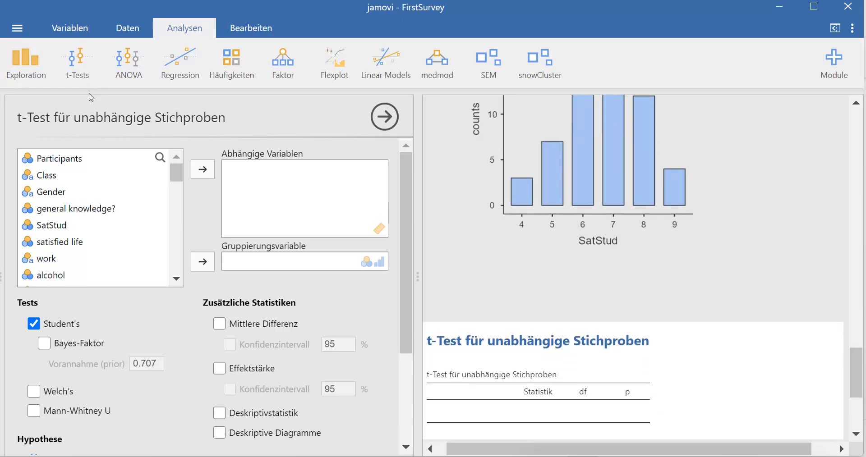
left_click_drag(174, 179, 174, 185)
left_click(63, 238)
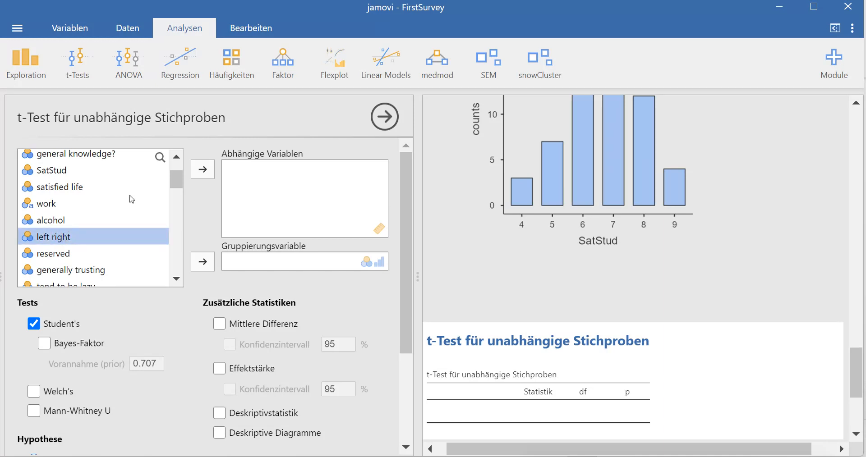
left_click(203, 170)
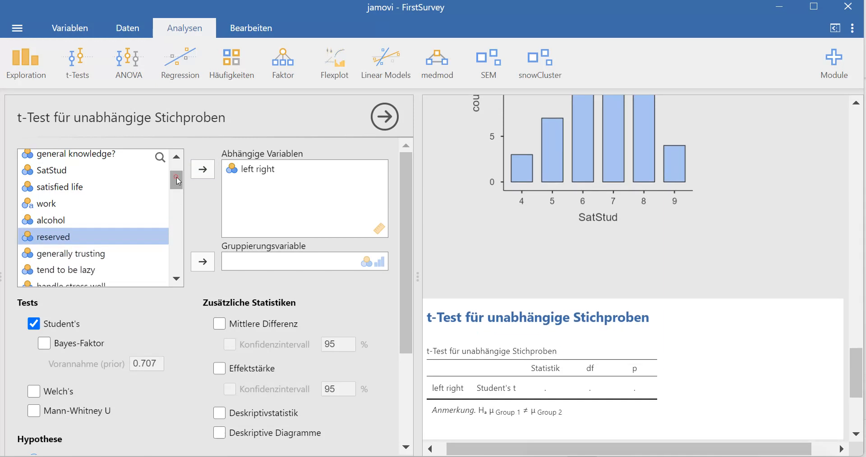
left_click_drag(177, 177, 174, 159)
left_click(66, 193)
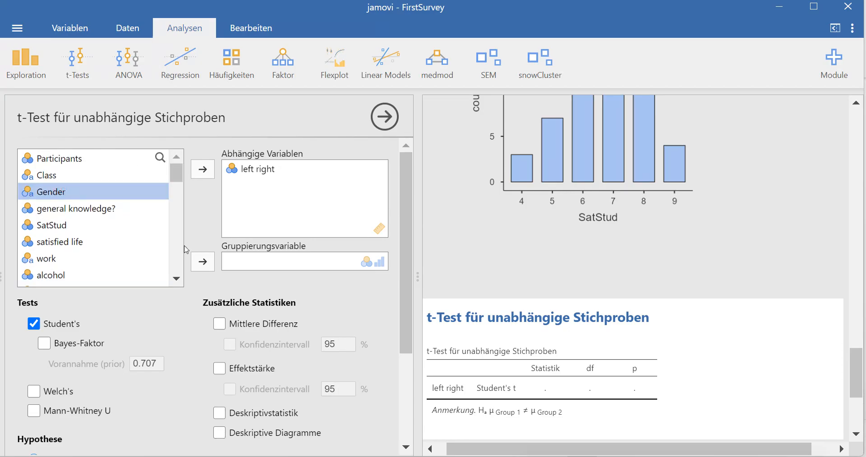
left_click(203, 261)
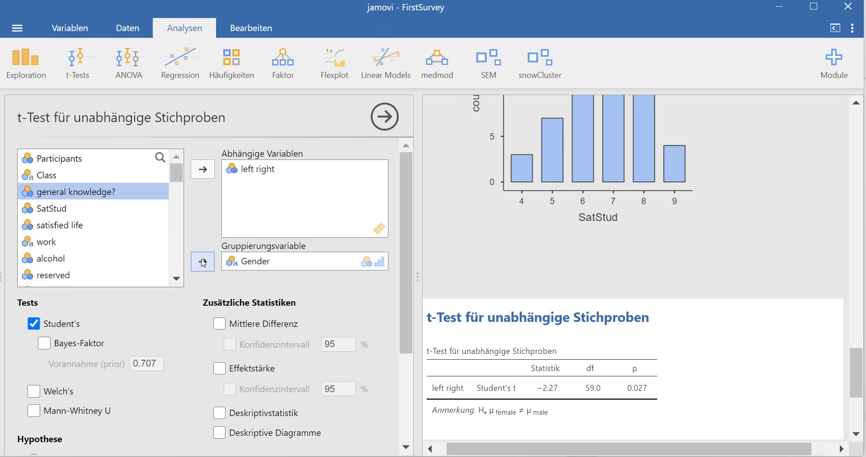
scroll(576, 305, "down", 1)
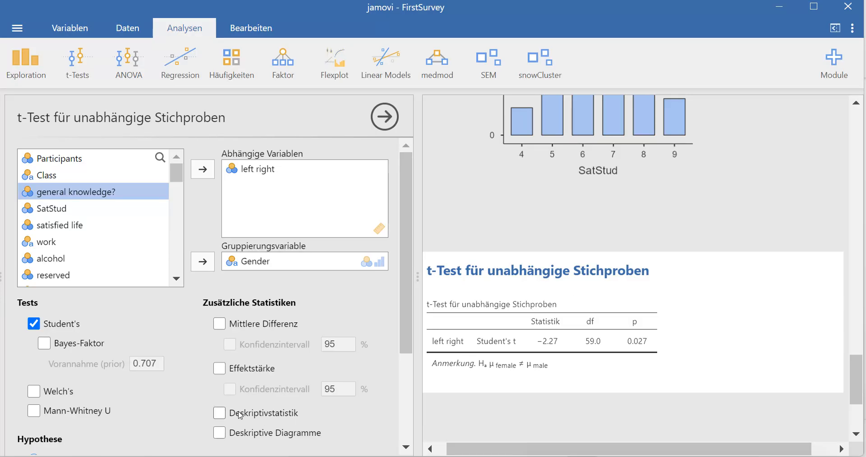
- Add group descriptives to the t-test: female N 42, mean 3.26; male N 19, mean 4.26
left_click(220, 413)
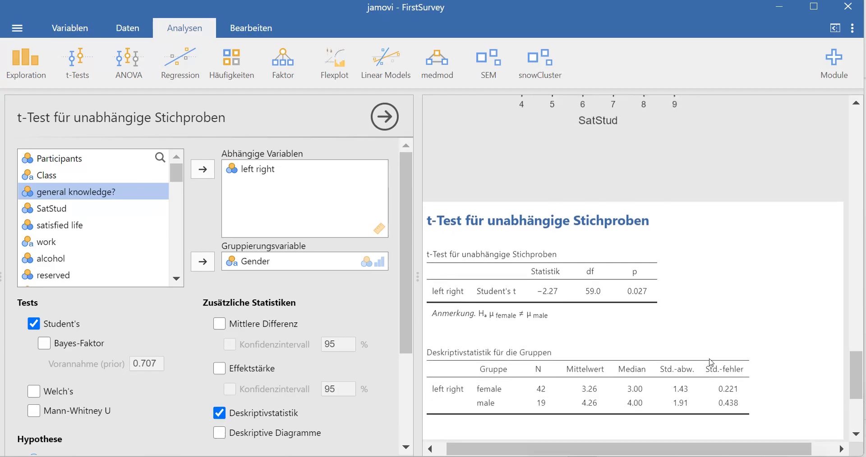
scroll(711, 364, "down", 2)
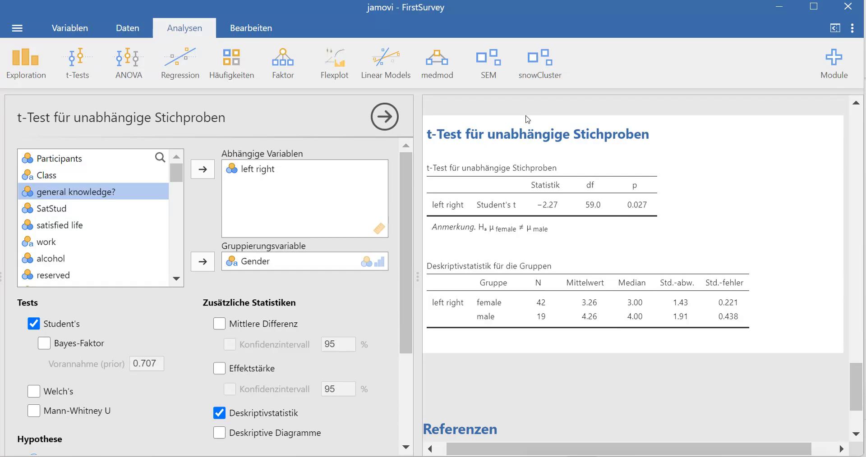
- Run a one-way ANOVA of SatStud by Class, giving Welch F 0.944, df 3 and 13.2, p 0.448
left_click(130, 64)
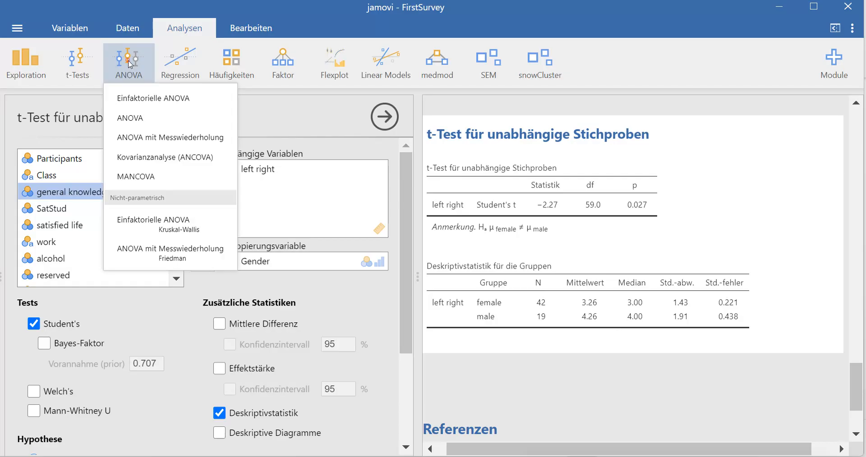
left_click(150, 98)
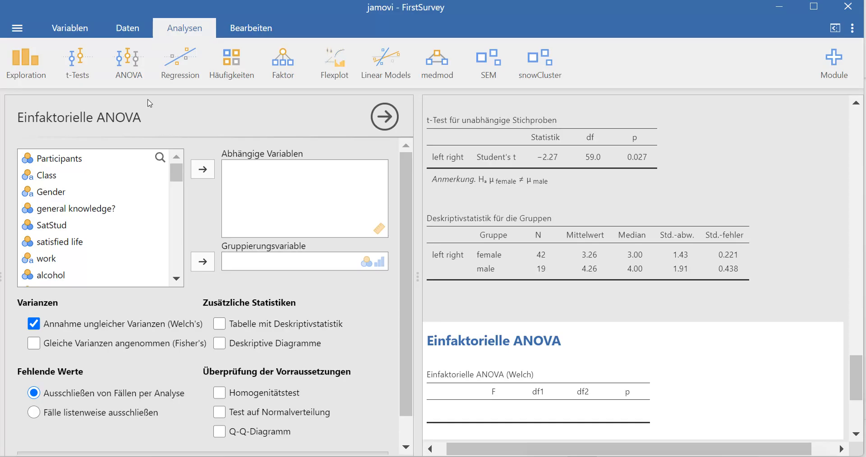
left_click(51, 175)
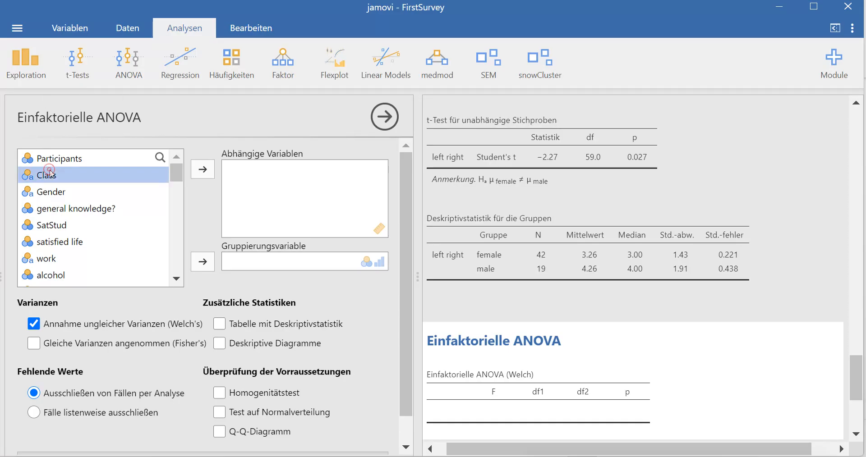
left_click(202, 262)
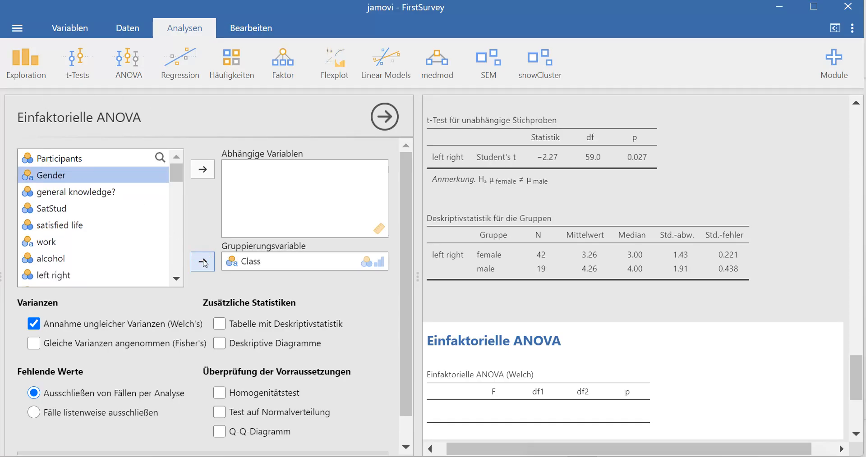
left_click(66, 210)
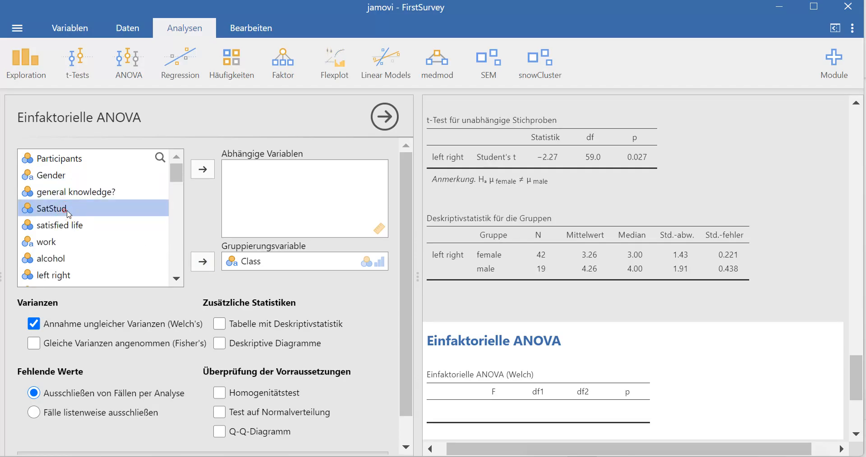
left_click(203, 170)
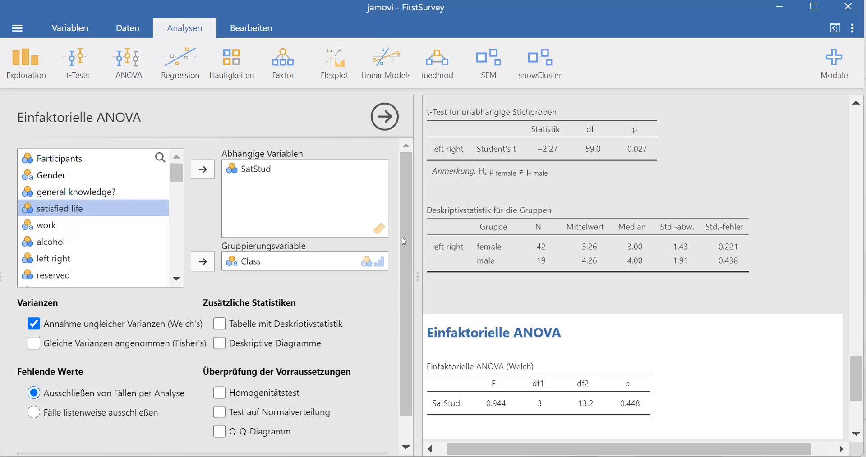
scroll(575, 310, "down", 1)
scroll(578, 312, "down", 1)
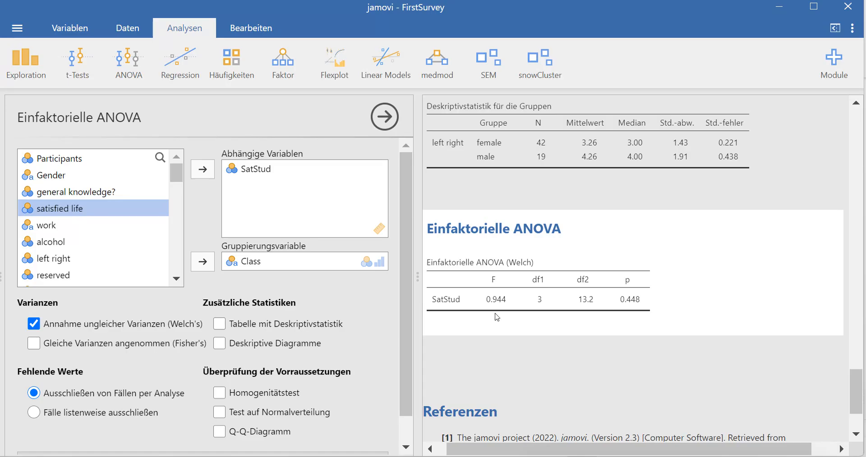
- Add the per-class SatStud descriptives table to the ANOVA, e.g. HWR_WS_2023 N 28, mean 6.46
left_click(220, 326)
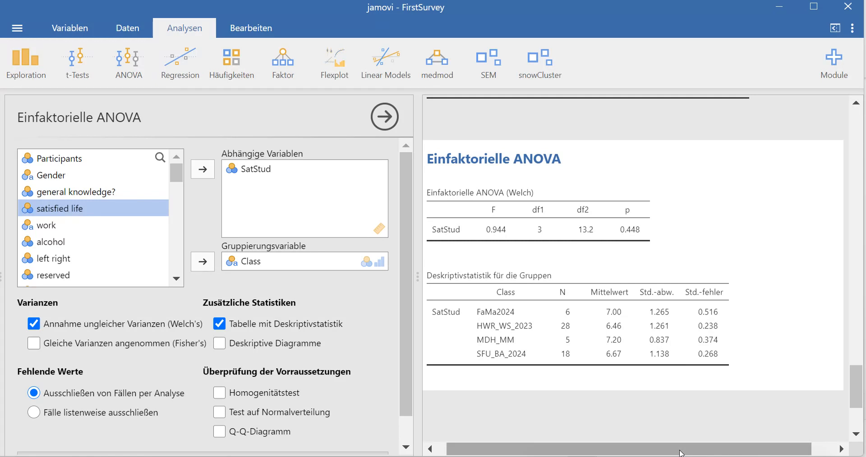
- Review the Welch ANOVA and its group table, e.g. SFU_BA_2024 N 18, mean 6.67
scroll(28, 440, "down", 3)
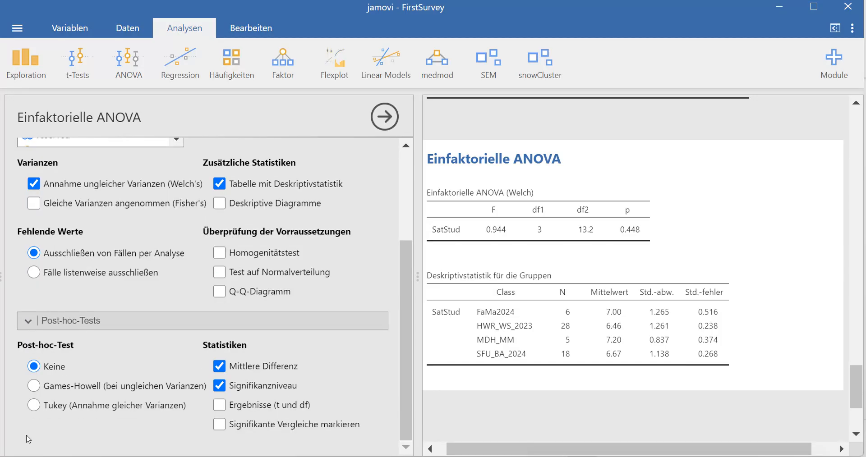
scroll(118, 281, "up", 3)
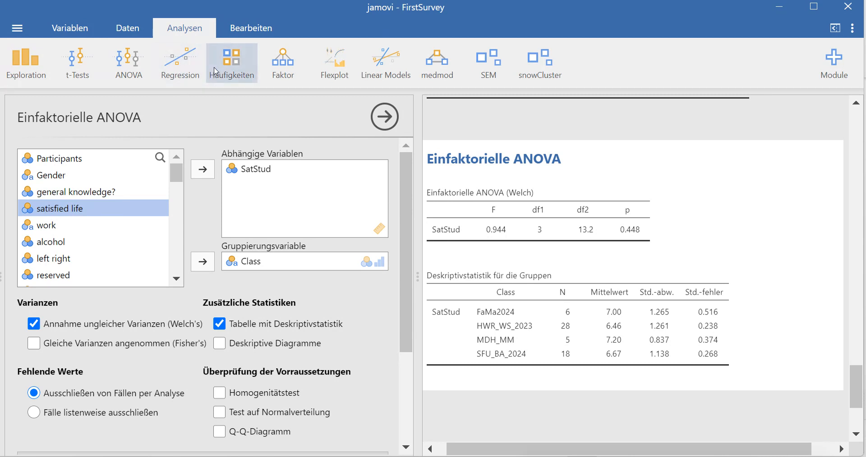
left_click(229, 64)
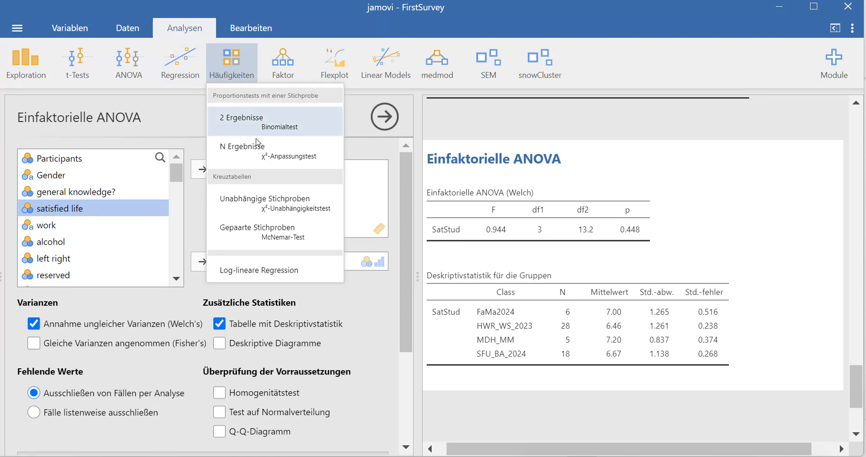
- Create a contingency table with Class in rows and Gender in columns (χ² 7.64, df 3, p 0.054)
left_click(284, 209)
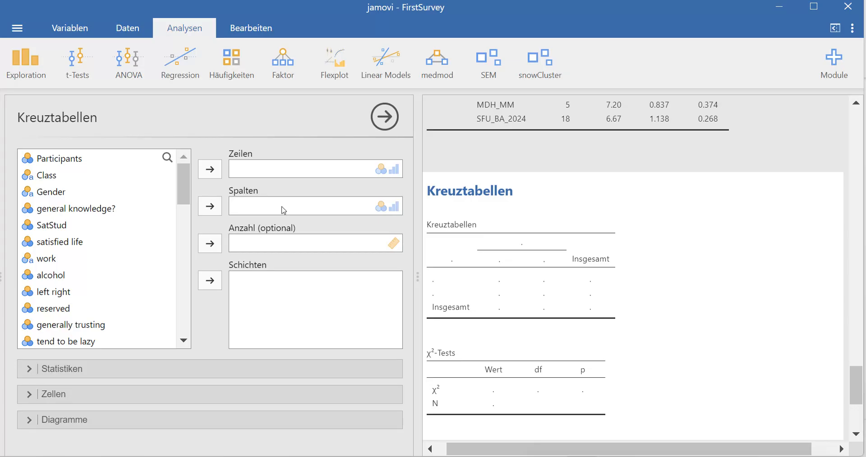
left_click(58, 180)
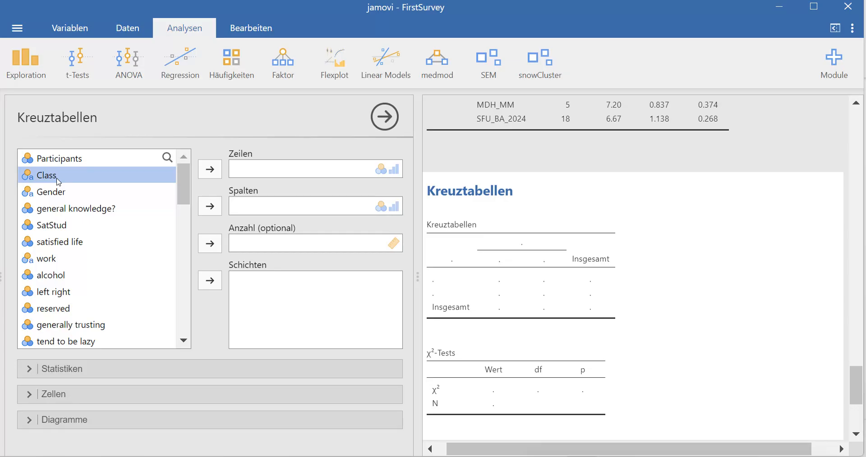
left_click(210, 171)
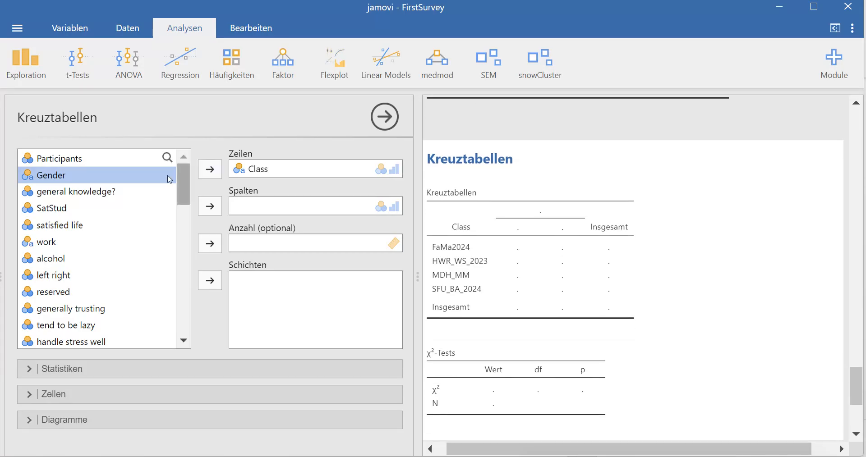
left_click(211, 207)
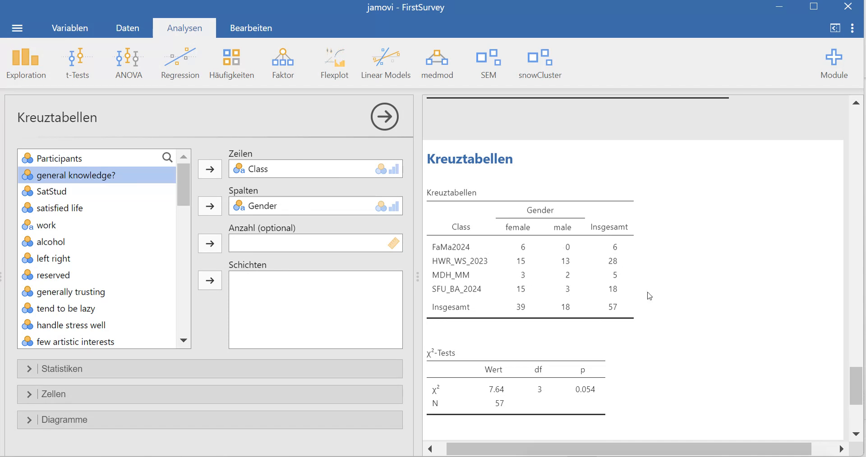
scroll(697, 313, "down", 1)
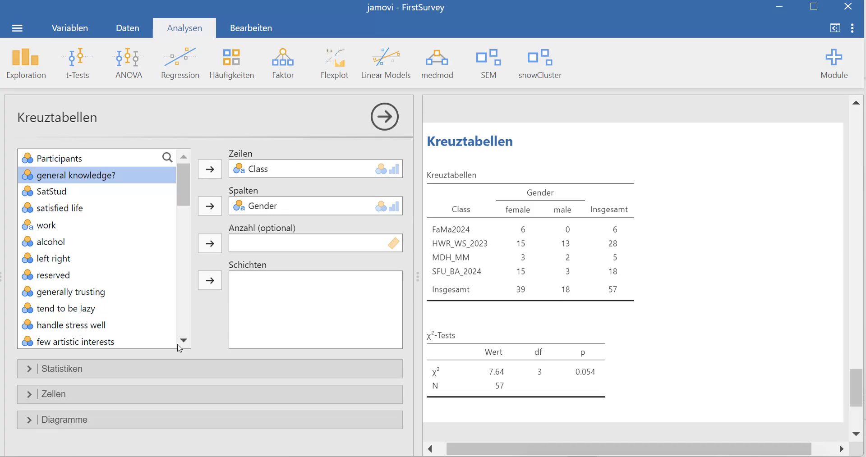
- Replace the crosstab's observed counts with row percentages, e.g. 68.4 % female overall
left_click(30, 395)
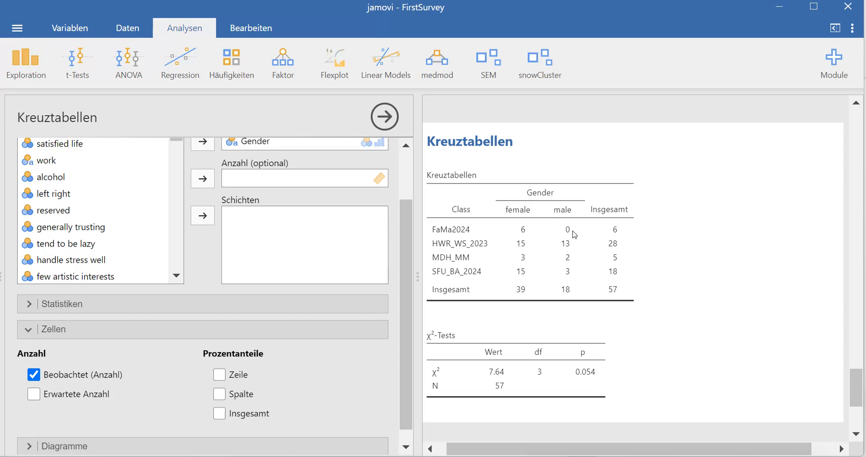
left_click(223, 375)
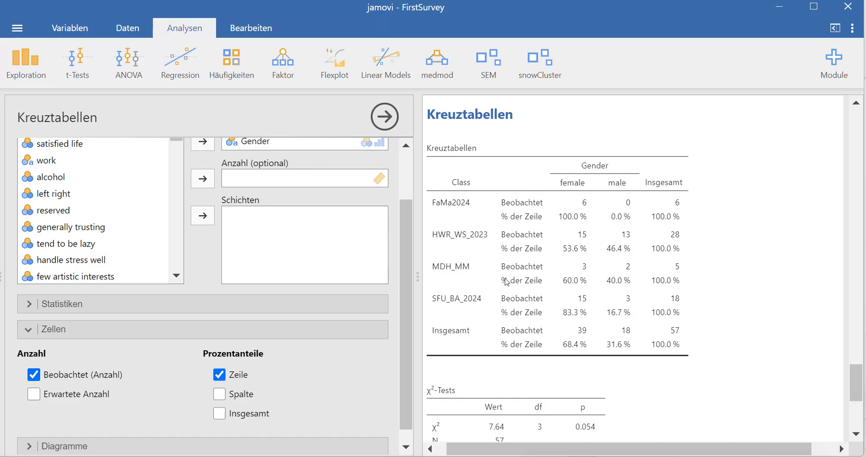
left_click(34, 375)
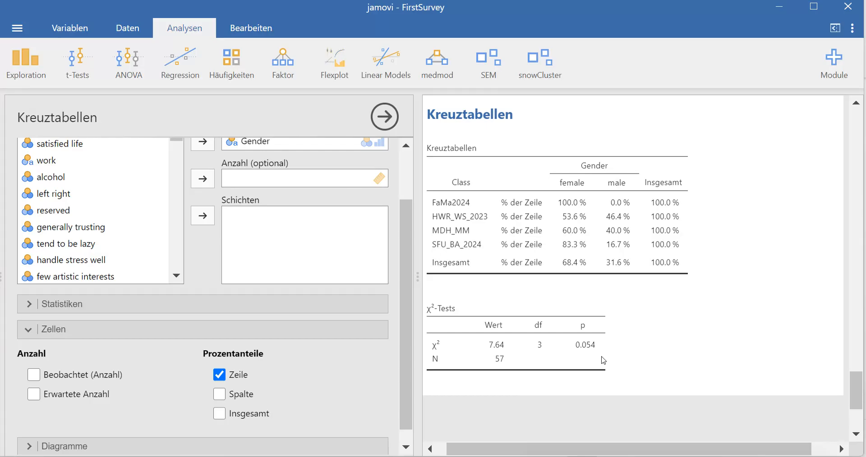
scroll(198, 304, "down", 1)
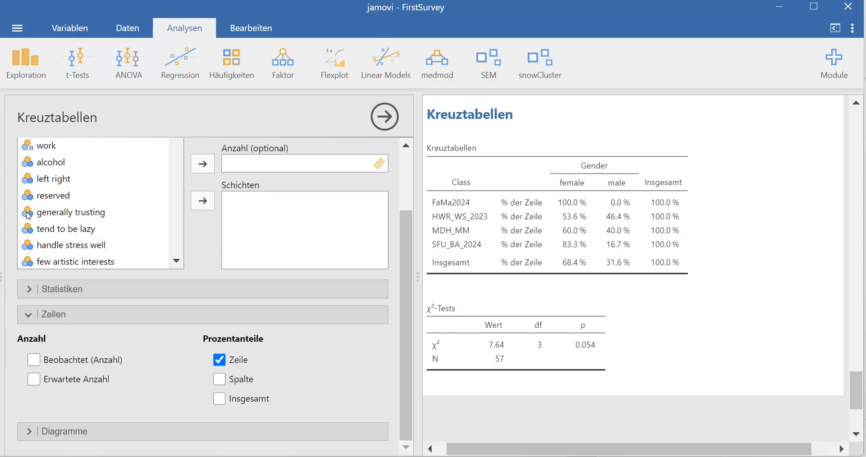
- Briefly add a Phi and Cramer's V table to the crosstab, then remove it again
left_click(30, 291)
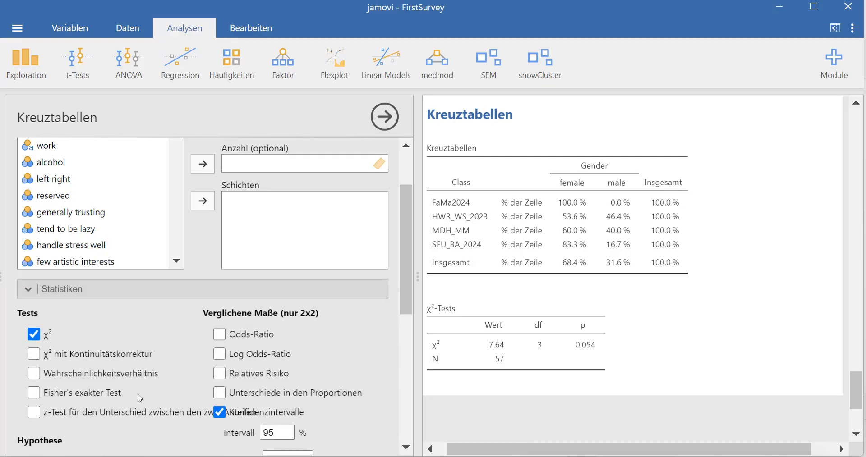
scroll(144, 404, "down", 2)
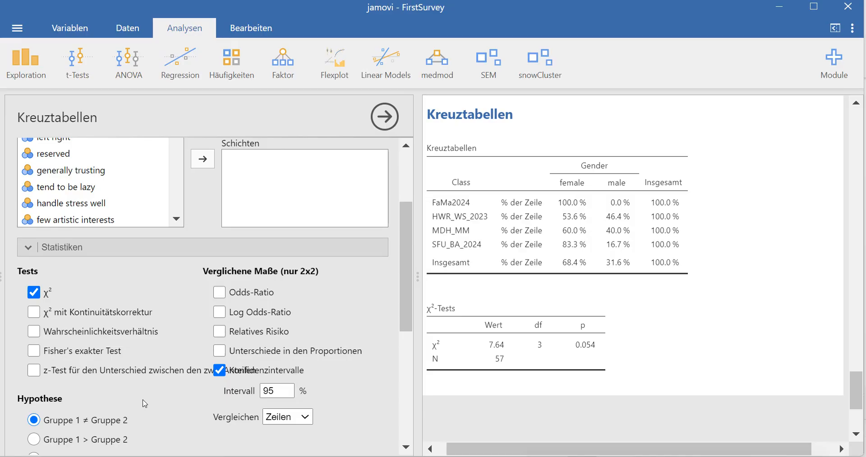
scroll(144, 404, "down", 1)
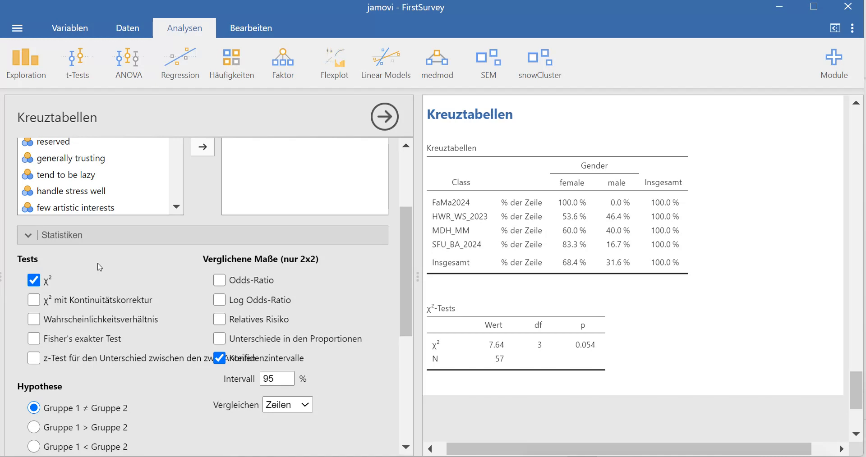
scroll(99, 267, "down", 2)
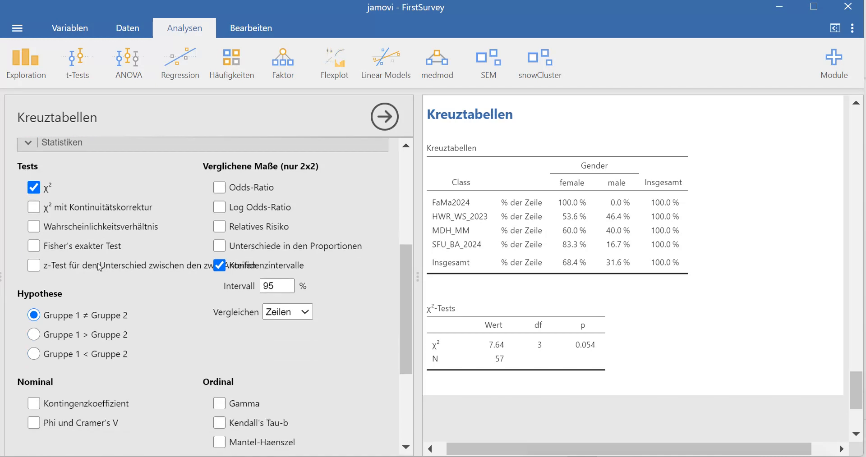
left_click(33, 424)
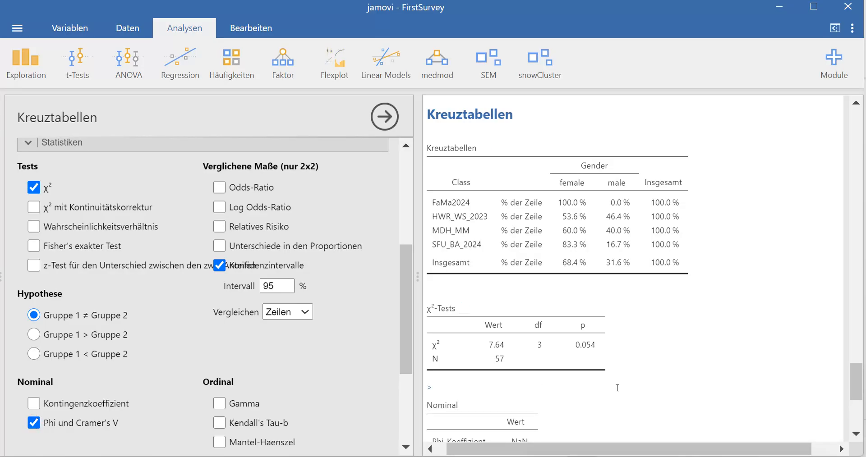
scroll(617, 388, "down", 1)
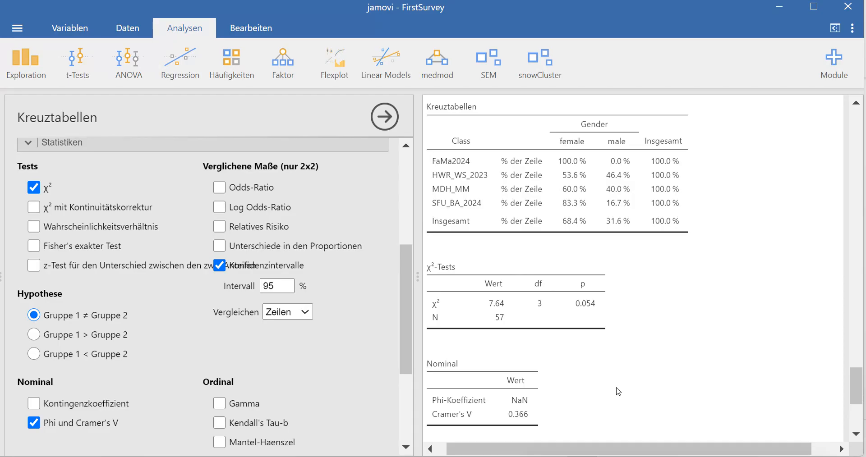
scroll(617, 392, "down", 1)
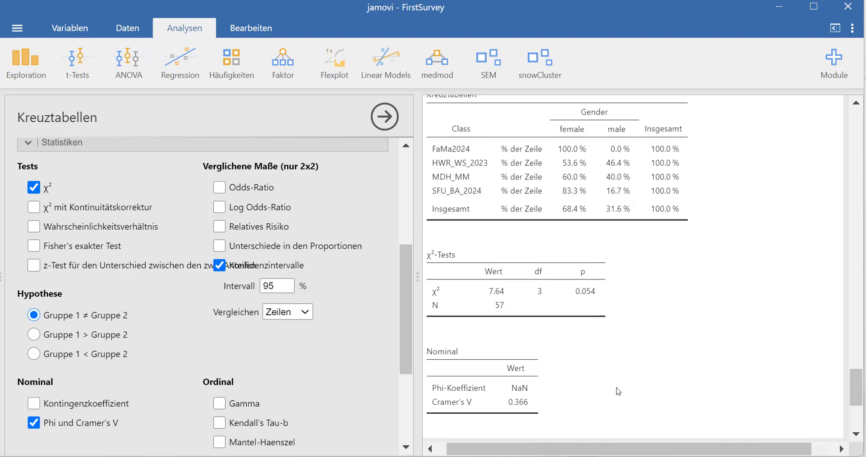
left_click(34, 423)
scroll(38, 428, "down", 4)
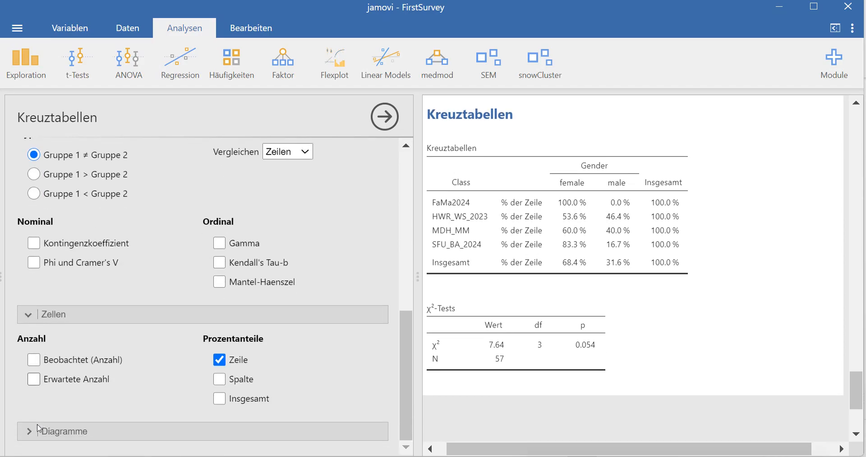
- Add a side-by-side bar chart of Class by Gender, briefly trying stacked bars
left_click(28, 433)
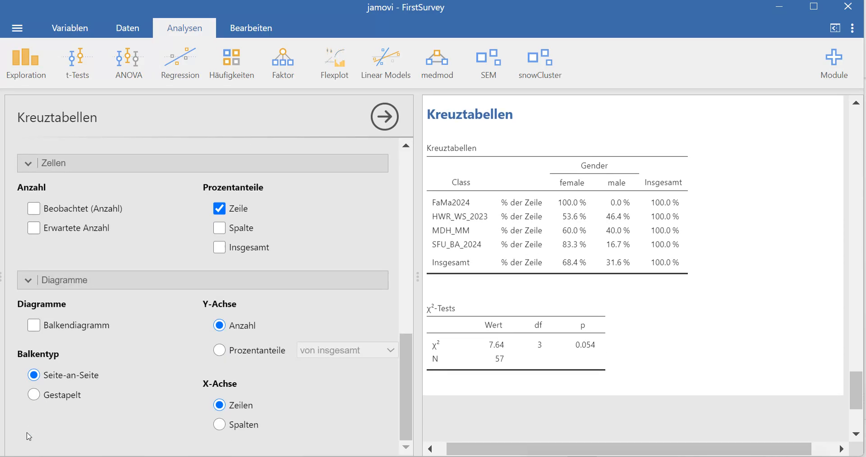
left_click(36, 327)
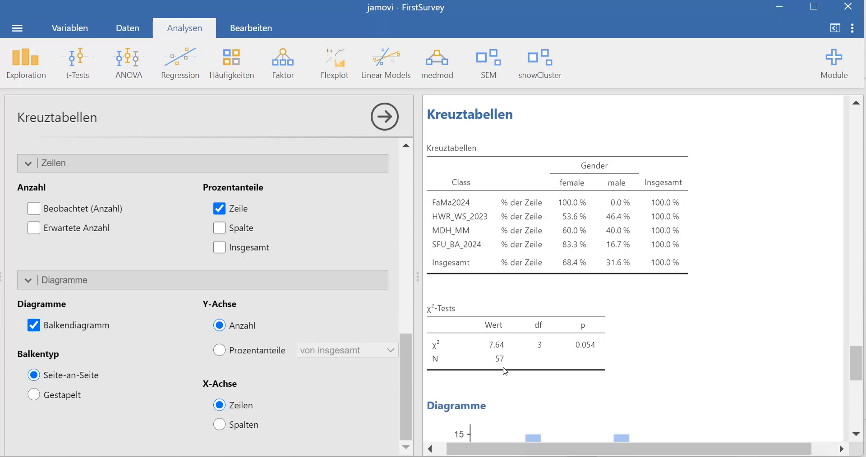
scroll(504, 371, "down", 3)
scroll(504, 371, "down", 3)
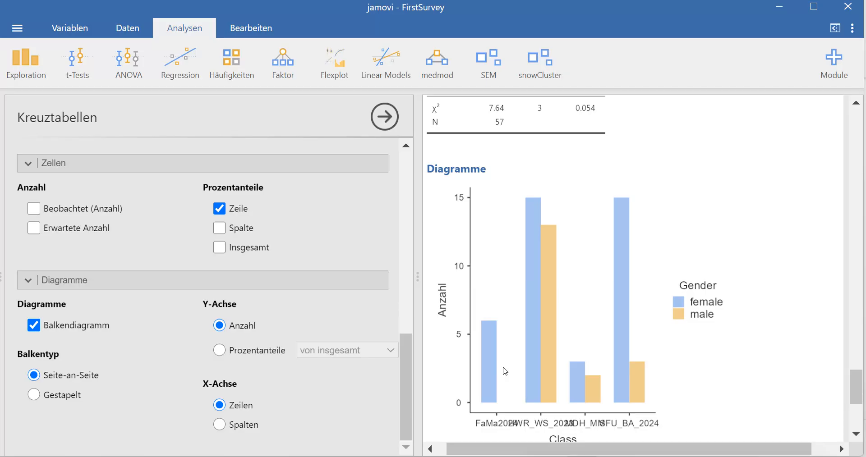
scroll(505, 371, "down", 1)
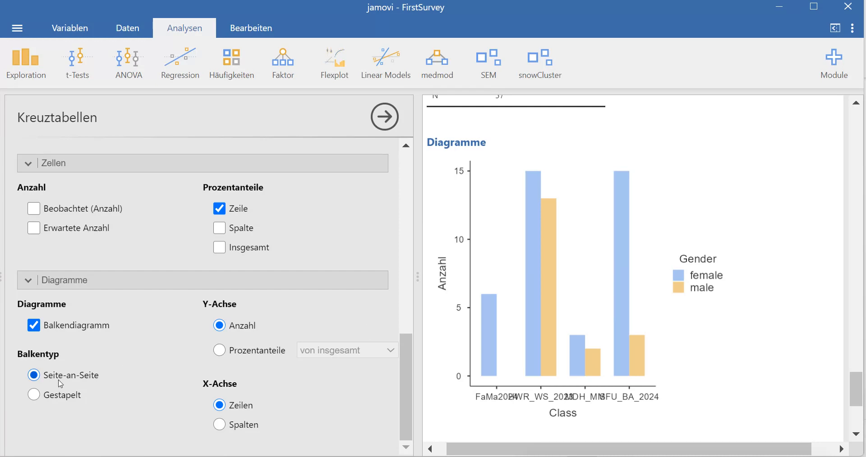
left_click(34, 396)
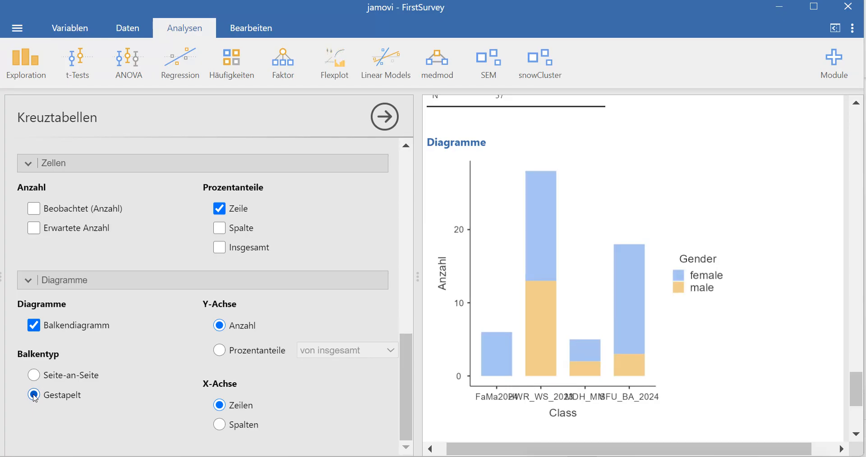
left_click(34, 375)
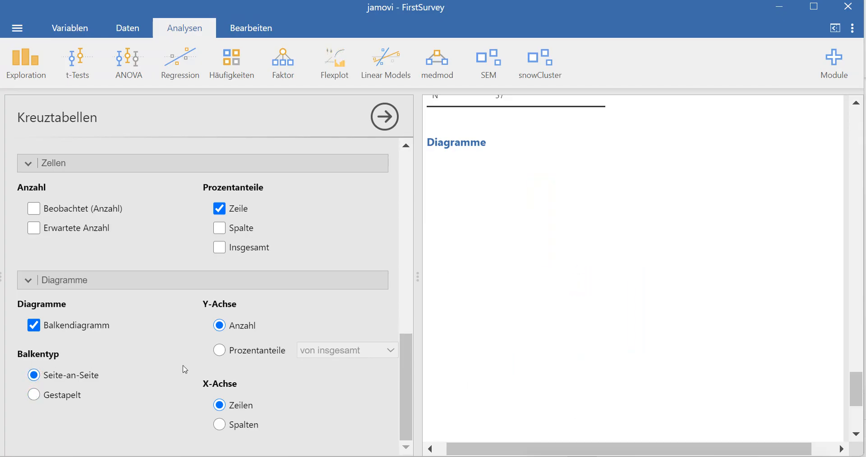
- Set the bar chart's y-axis to percentages within each Class and review the results
left_click(220, 351)
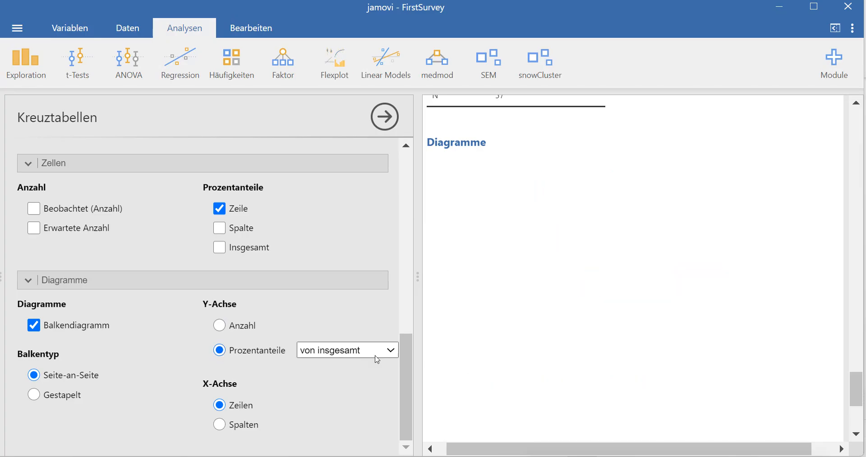
left_click(391, 352)
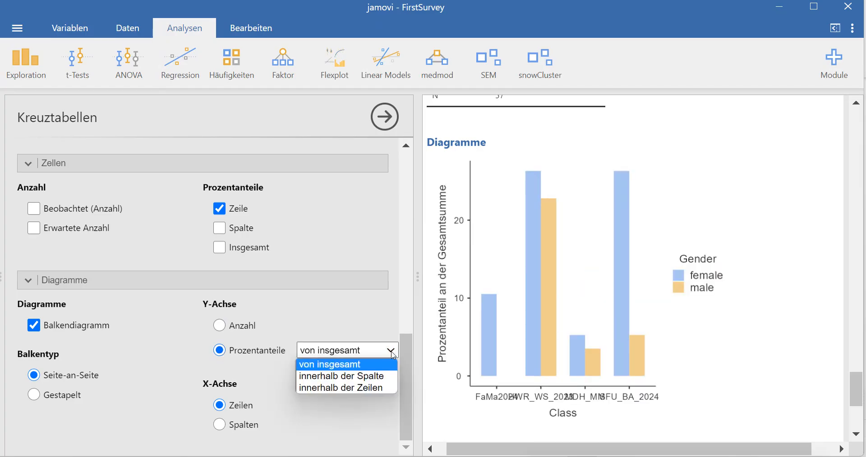
left_click(366, 389)
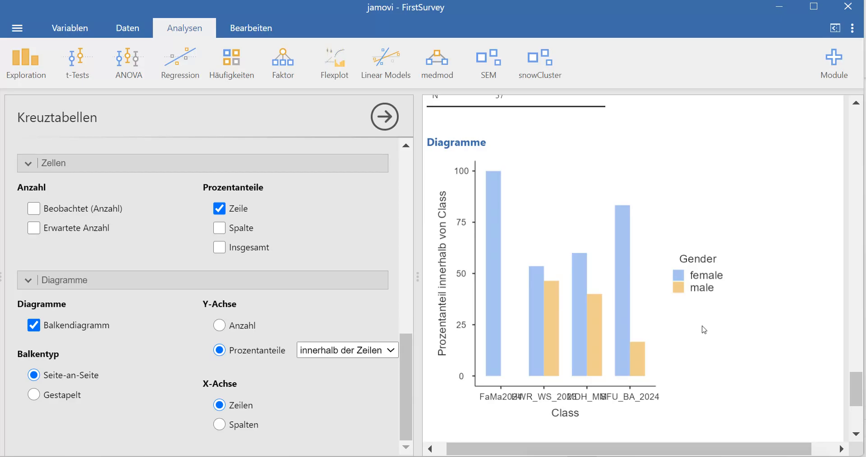
scroll(704, 329, "down", 3)
scroll(704, 329, "up", 4)
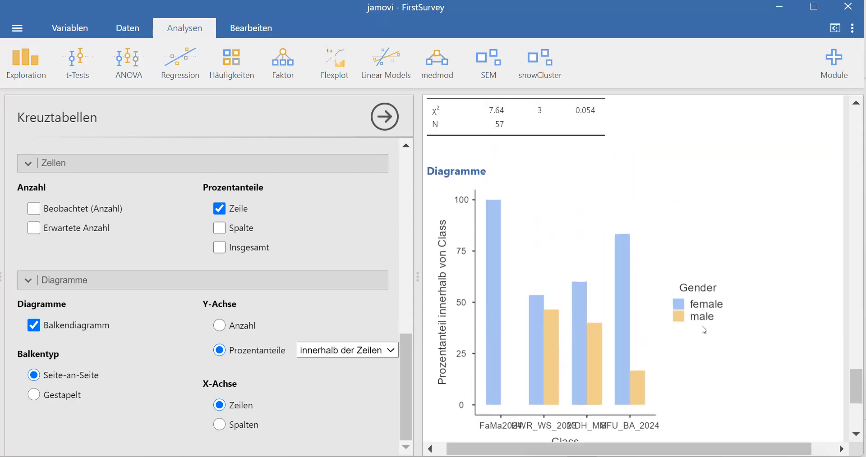
scroll(704, 330, "up", 10)
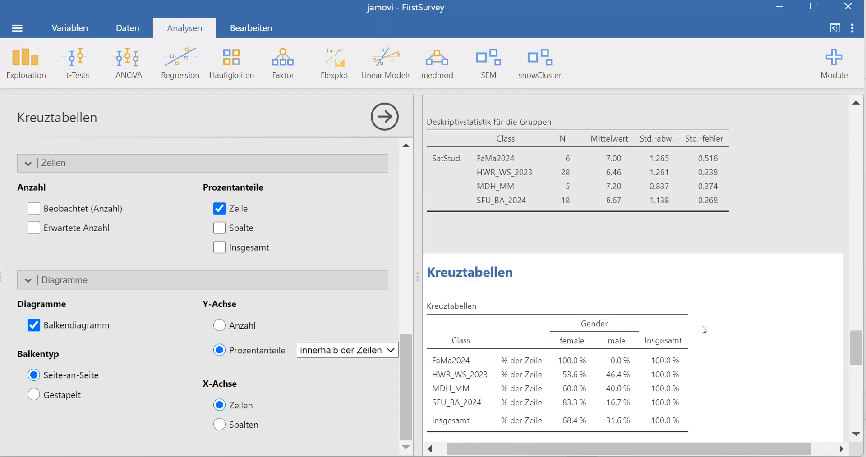
scroll(704, 329, "up", 2)
scroll(704, 330, "down", 7)
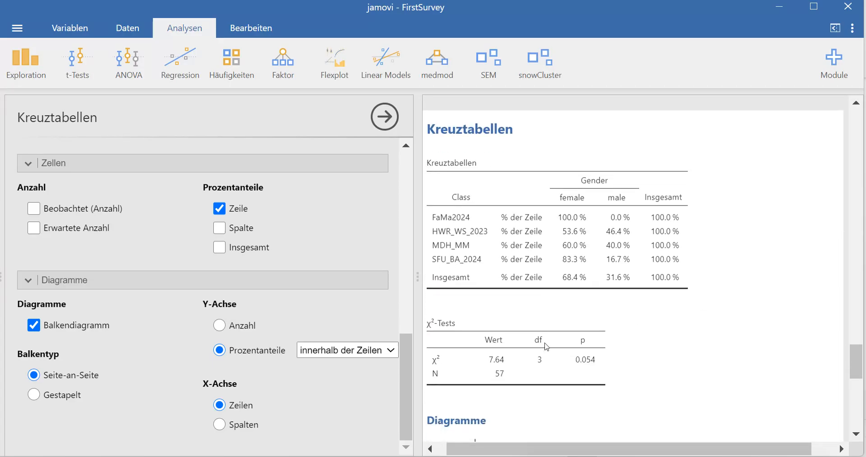
left_click_drag(405, 342, 401, 158)
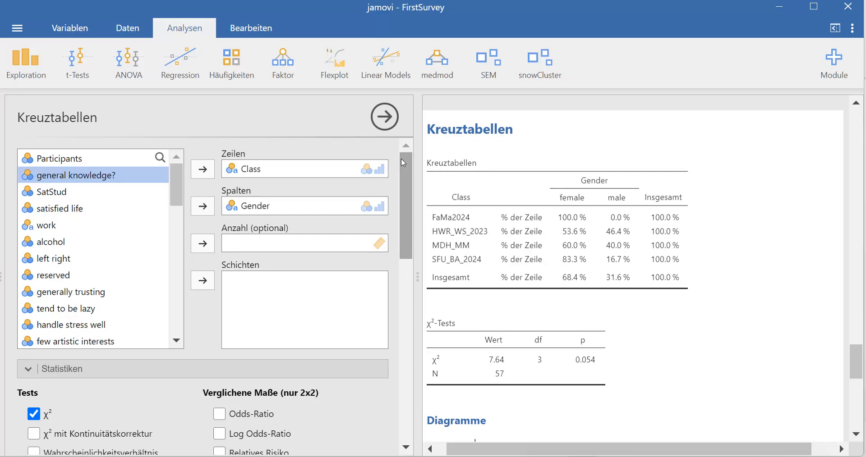
- Build a correlation matrix of SatStud and alcohol (Pearson's r 0.119, p 0.351)
left_click(184, 63)
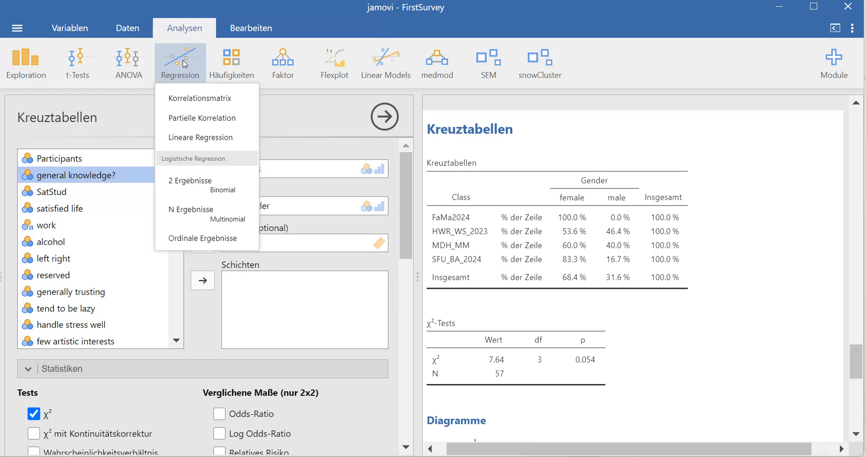
left_click(198, 99)
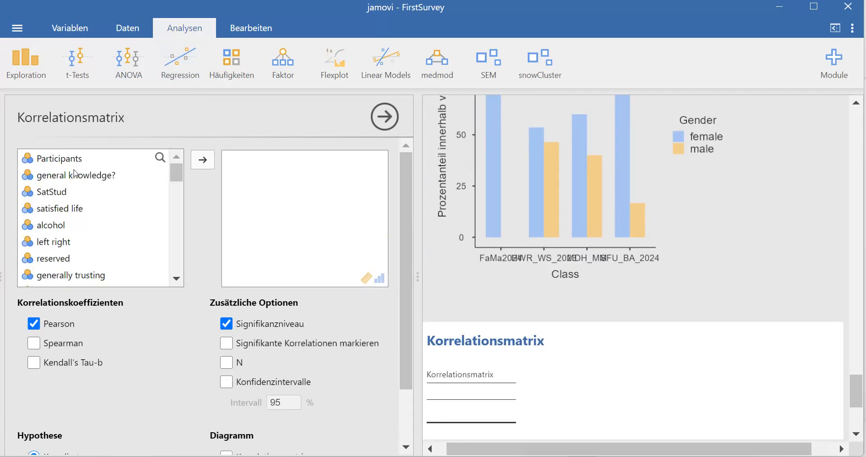
left_click(65, 194)
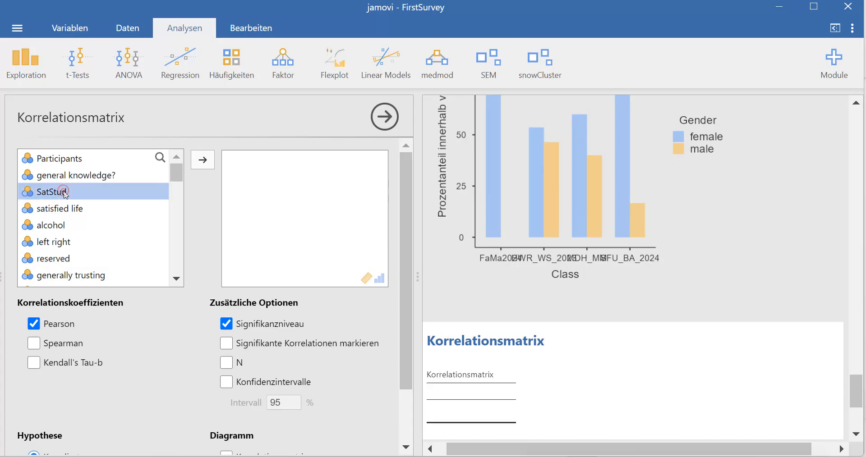
left_click(203, 161)
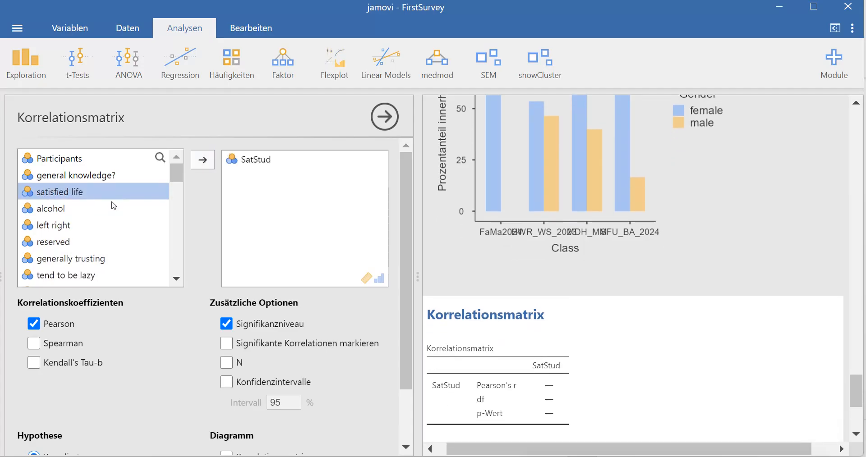
left_click(60, 210)
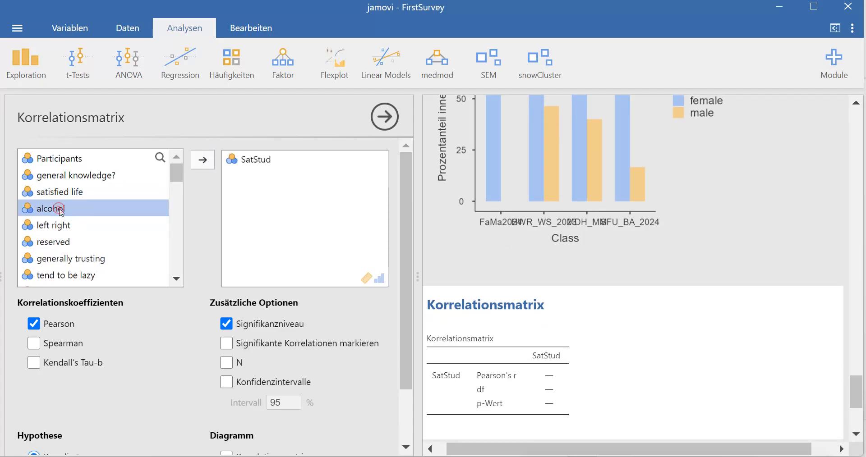
left_click(203, 161)
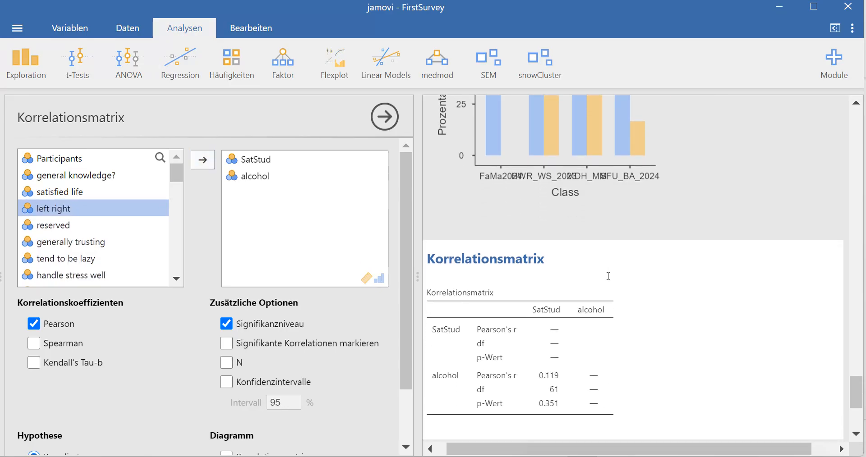
scroll(654, 319, "down", 3)
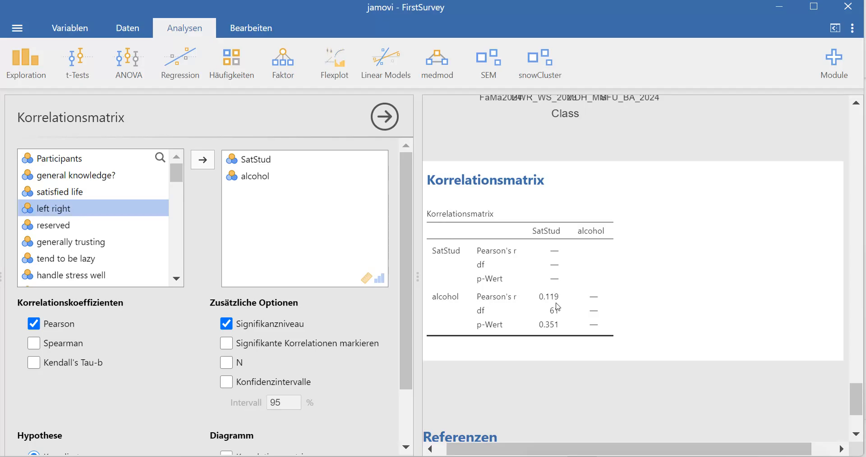
left_click(177, 160)
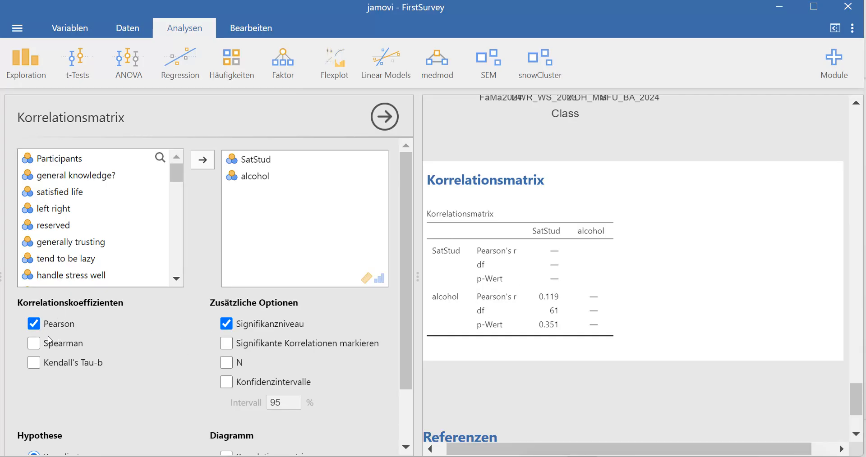
- Add Spearman's rho to the SatStud–alcohol correlation matrix (rho 0.132, df 61, p 0.301)
left_click(36, 348)
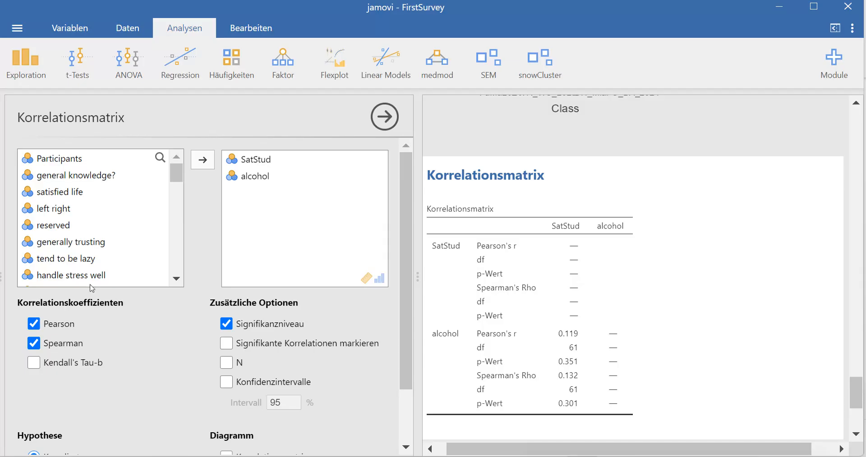
left_click(25, 56)
- Add an empty Deskriptivstatistik analysis from the Exploration menu below the correlations
left_click(36, 99)
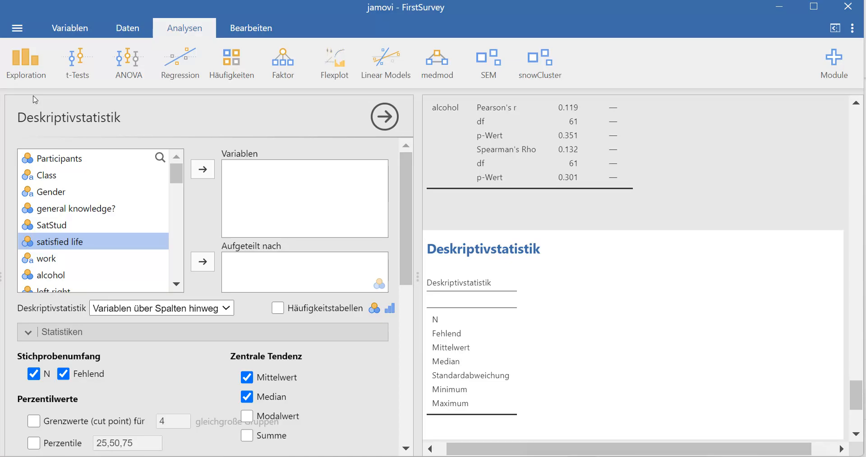
left_click(75, 67)
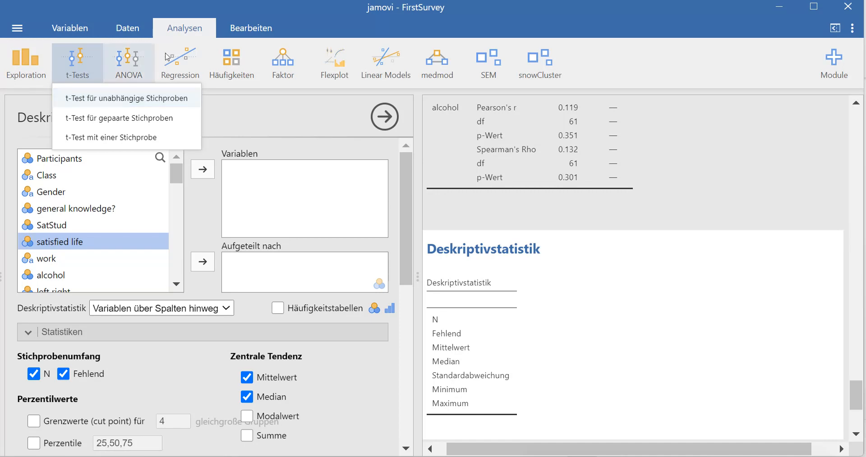
- Add an empty Regression > Korrelationsmatrix and a Häufigkeiten χ² independent-samples contingency table
left_click(132, 64)
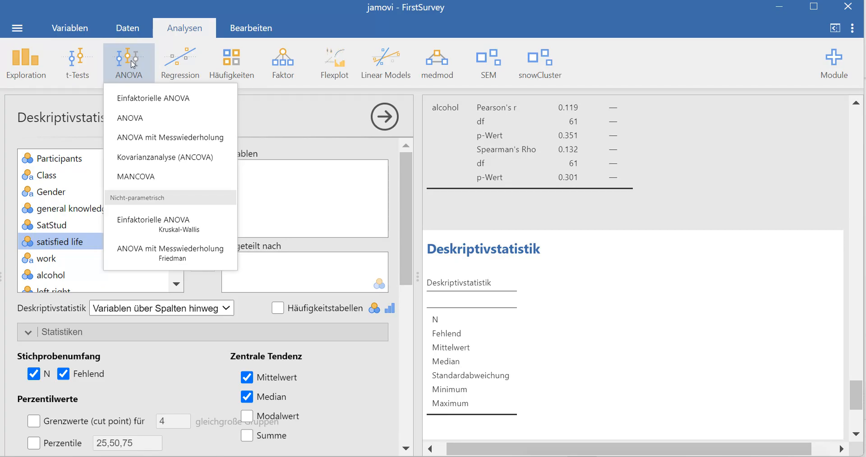
left_click(167, 64)
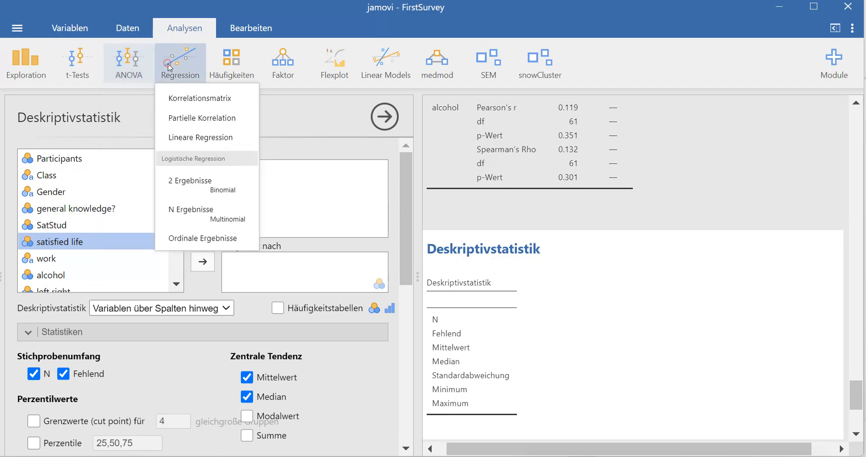
left_click(186, 99)
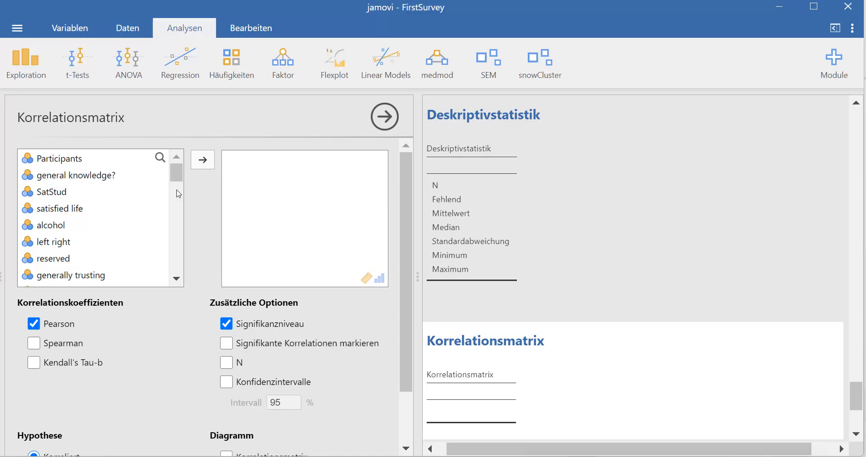
left_click(234, 61)
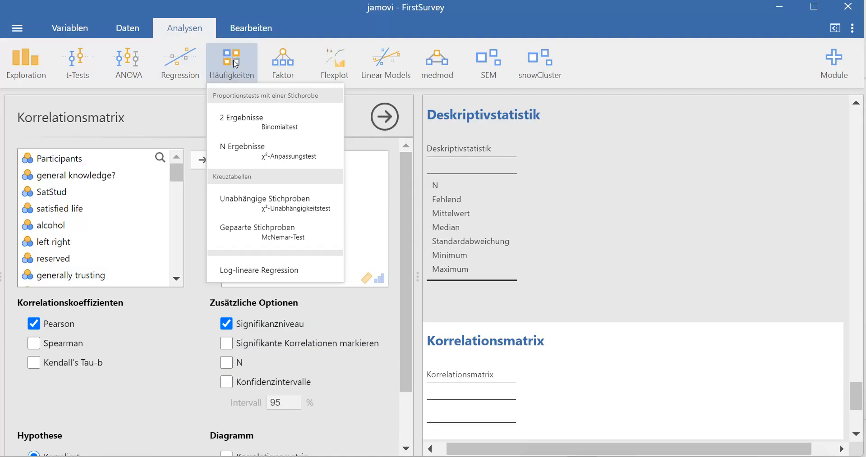
left_click(289, 204)
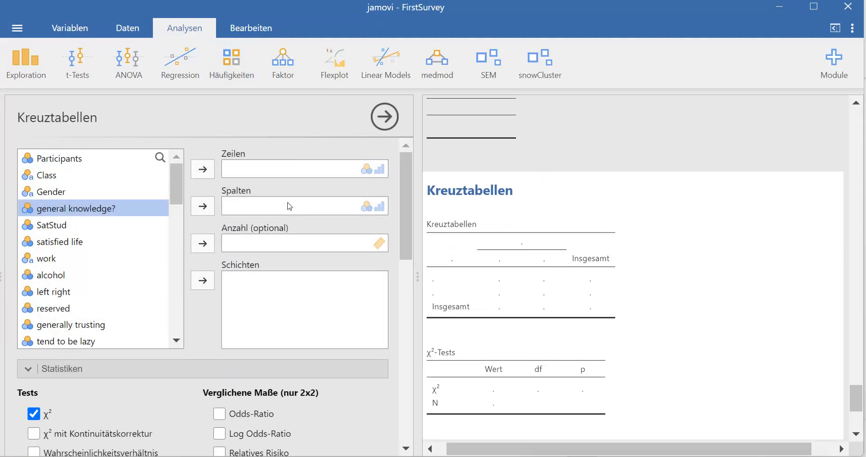